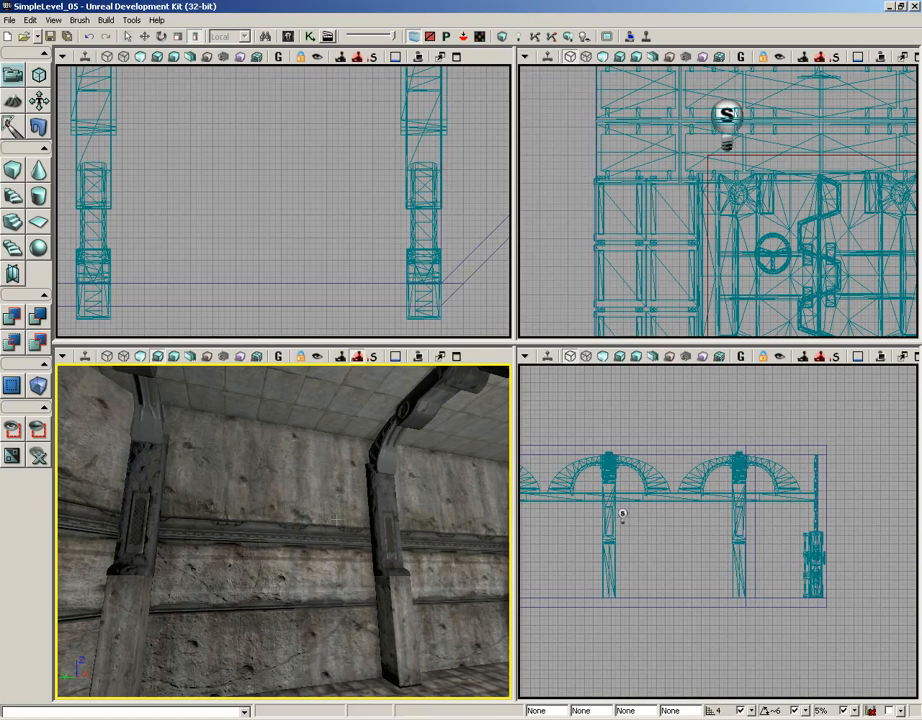
- Open the Content Browser and reposition its window over the viewports
{"action": "left_click", "coordinate": [291, 40]}
{"action": "left_click", "coordinate": [733, 88]}
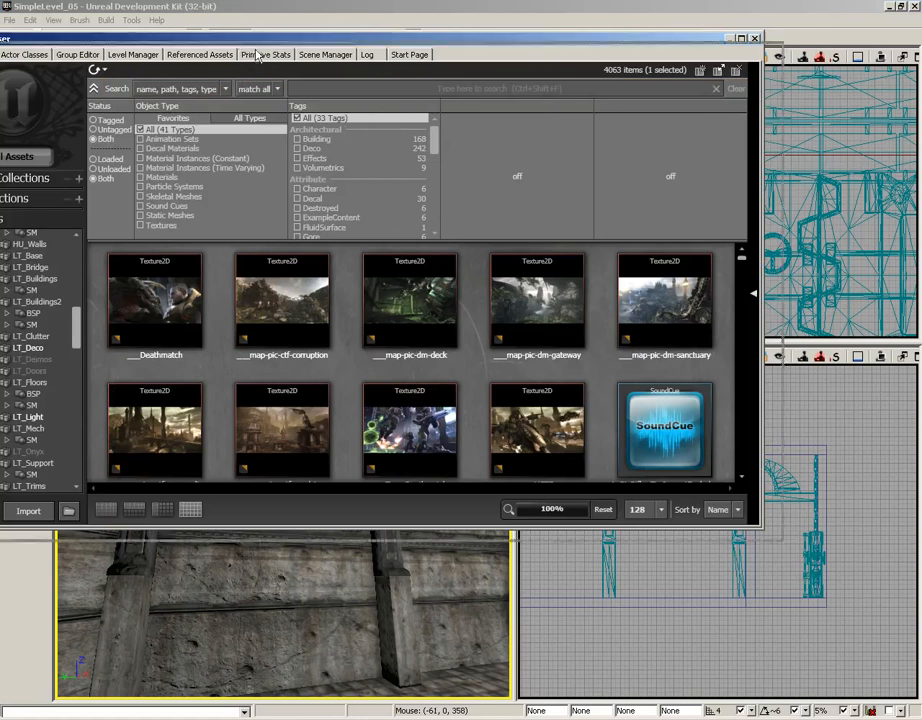
{"action": "left_click_drag", "start_coordinate": [260, 57], "coordinate": [375, 90]}
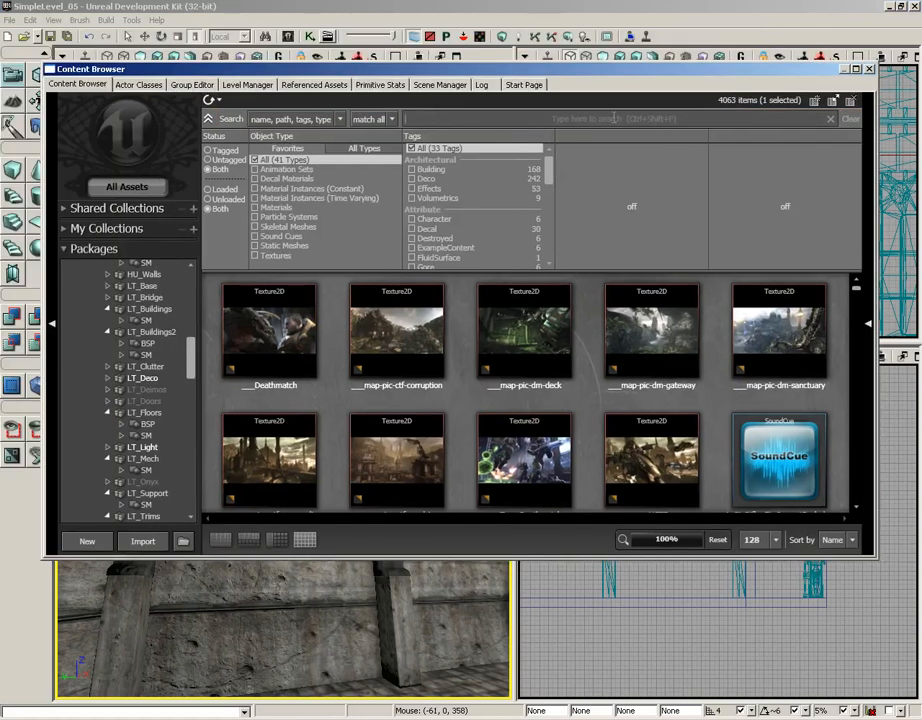
- Search the assets for shelves, then clear the search
{"action": "type", "text": "shelf"}
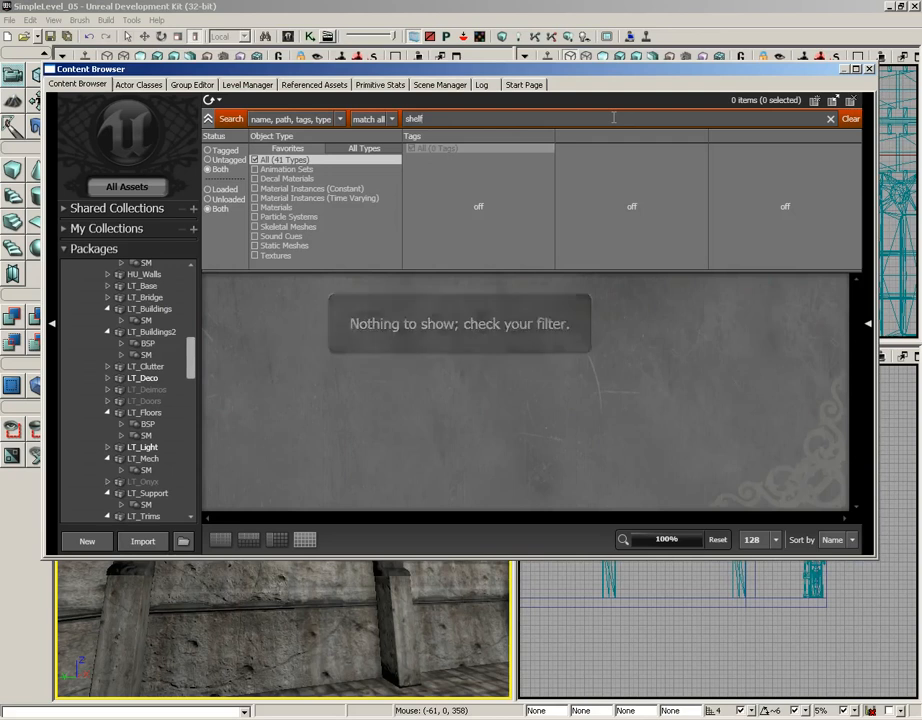
{"action": "key", "text": "BackSpace"}
{"action": "type", "text": "ves"}
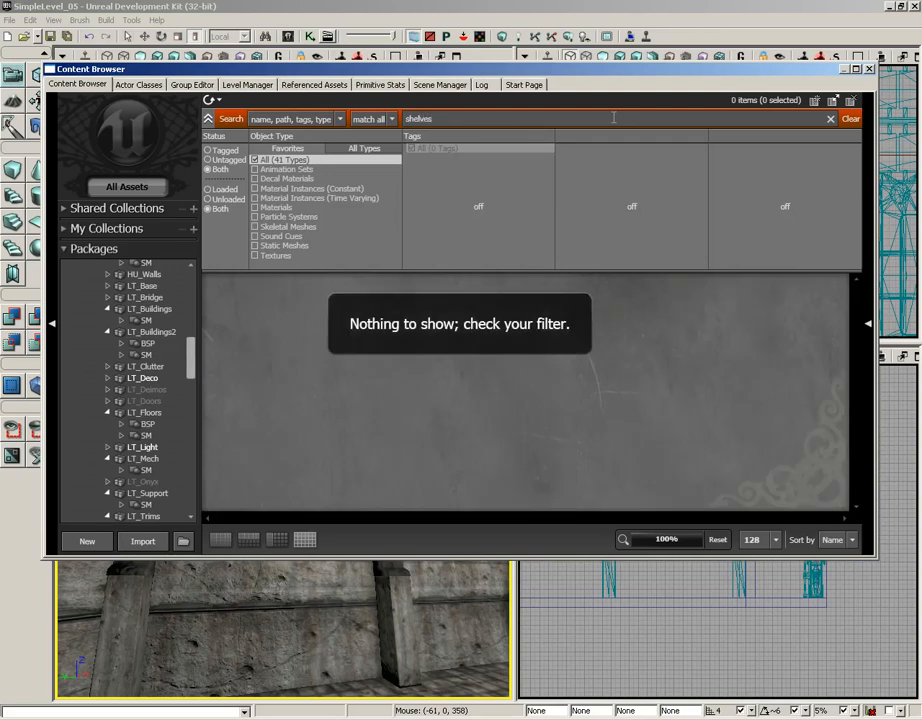
{"action": "key", "text": "BackSpace"}
{"action": "key", "text": "BackSpace"}
{"action": "key", "text": "BackSpace"}
{"action": "key", "text": "BackSpace"}
{"action": "key", "text": "BackSpace"}
{"action": "key", "text": "BackSpace"}
{"action": "key", "text": "BackSpace"}
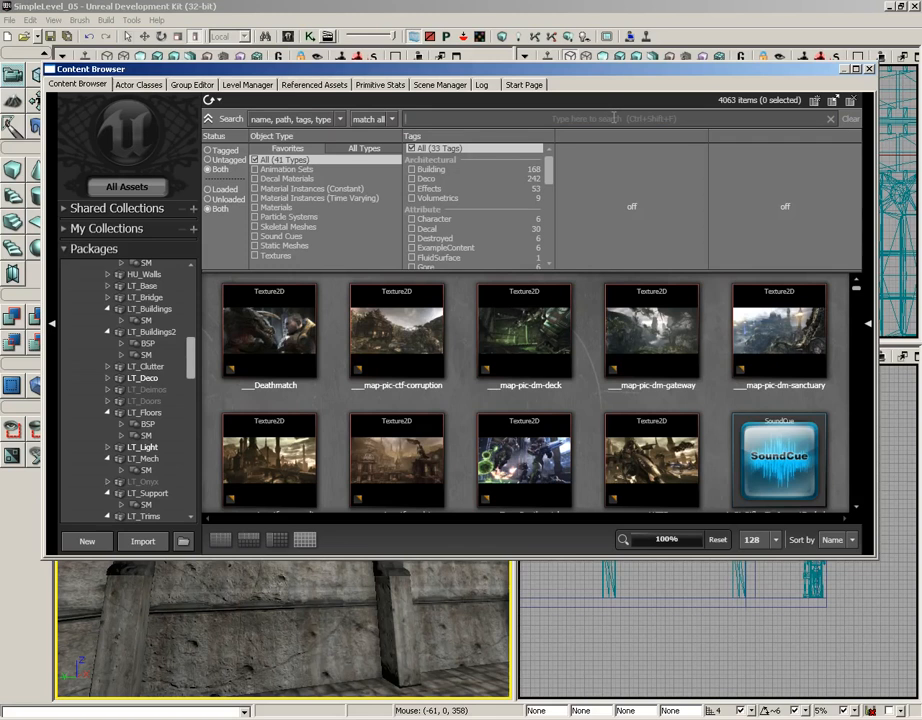
- Search for firescape and select the S_HU_Floors_SM_FireEscape_Straight256 static mesh
{"action": "type", "text": "fire"}
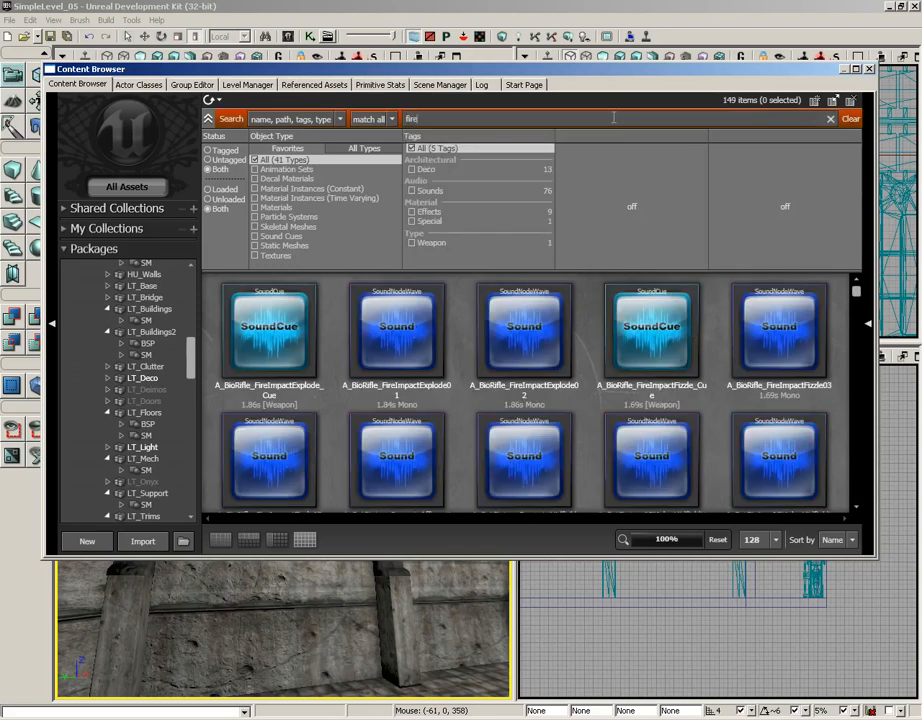
{"action": "type", "text": "scape"}
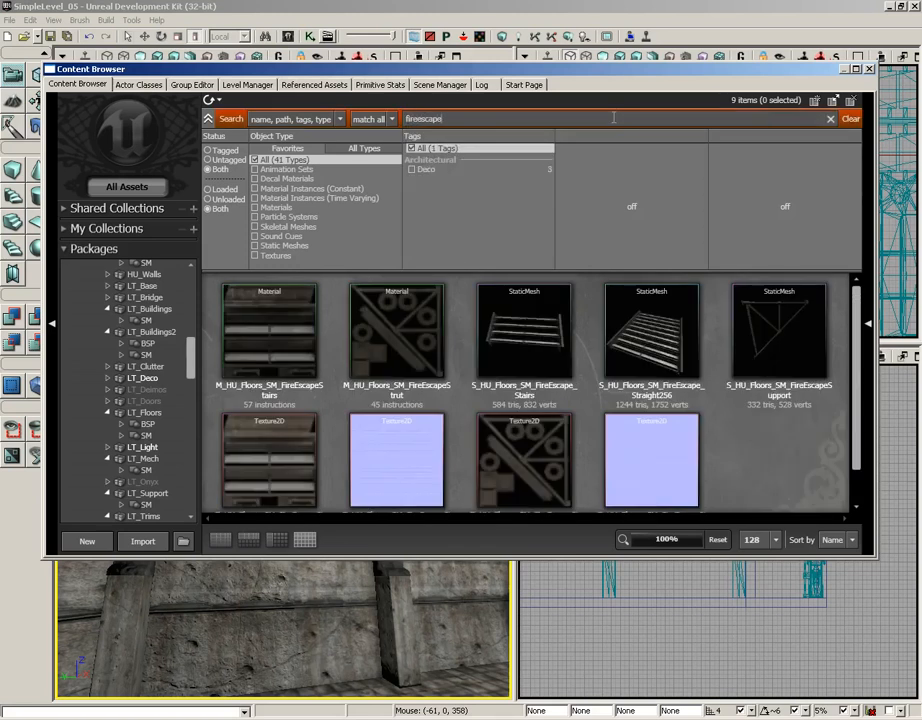
{"action": "left_click", "coordinate": [672, 305]}
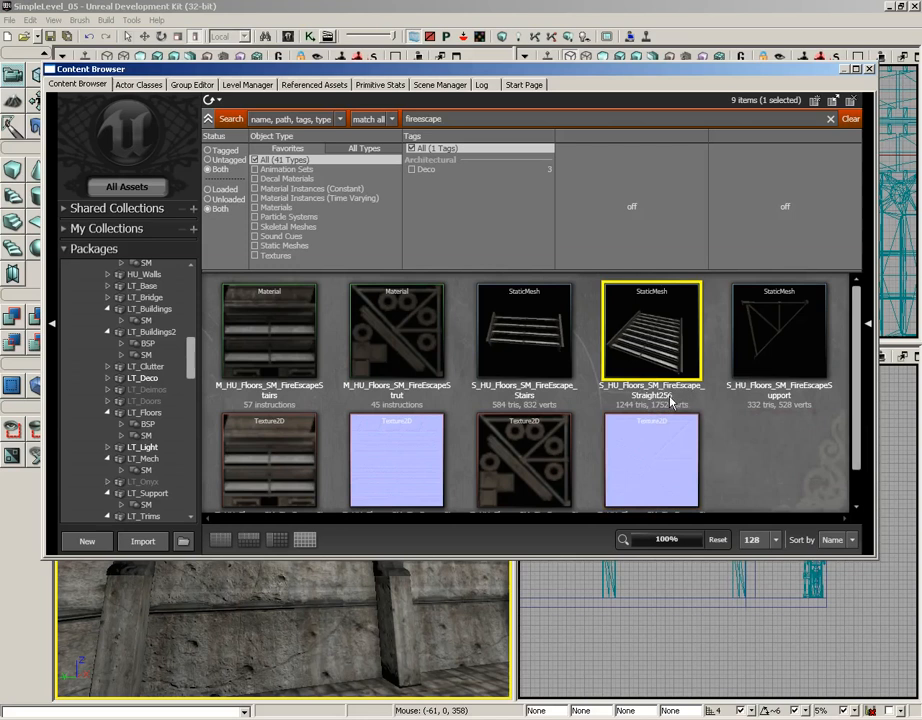
- Place the FireEscape_Straight256 mesh into the perspective view and close the Content Browser
{"action": "left_click_drag", "start_coordinate": [660, 348], "coordinate": [296, 611]}
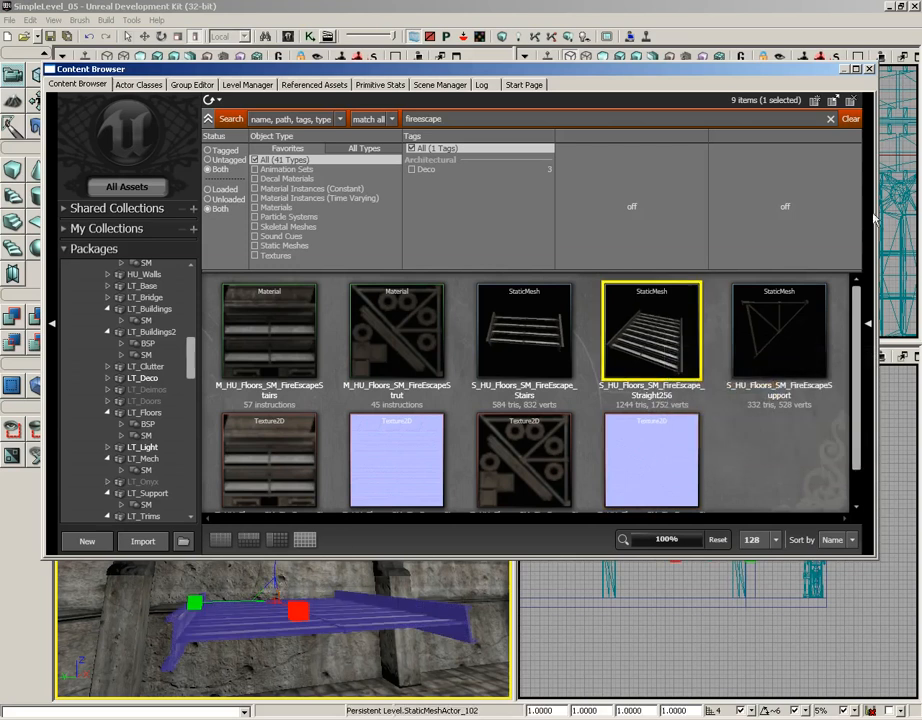
{"action": "left_click", "coordinate": [869, 68]}
- Rotate the fire escape platform about 90 degrees in the top view
{"action": "right_click_drag", "start_coordinate": [415, 478], "coordinate": [440, 408]}
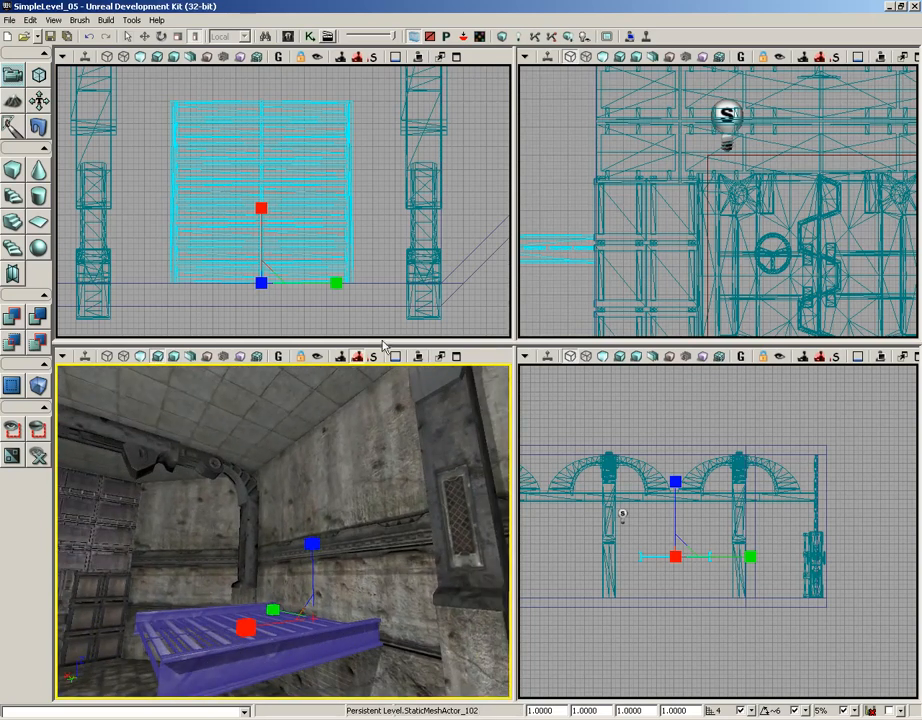
{"action": "scroll", "coordinate": [340, 174], "scroll_direction": "down", "scroll_amount": 3}
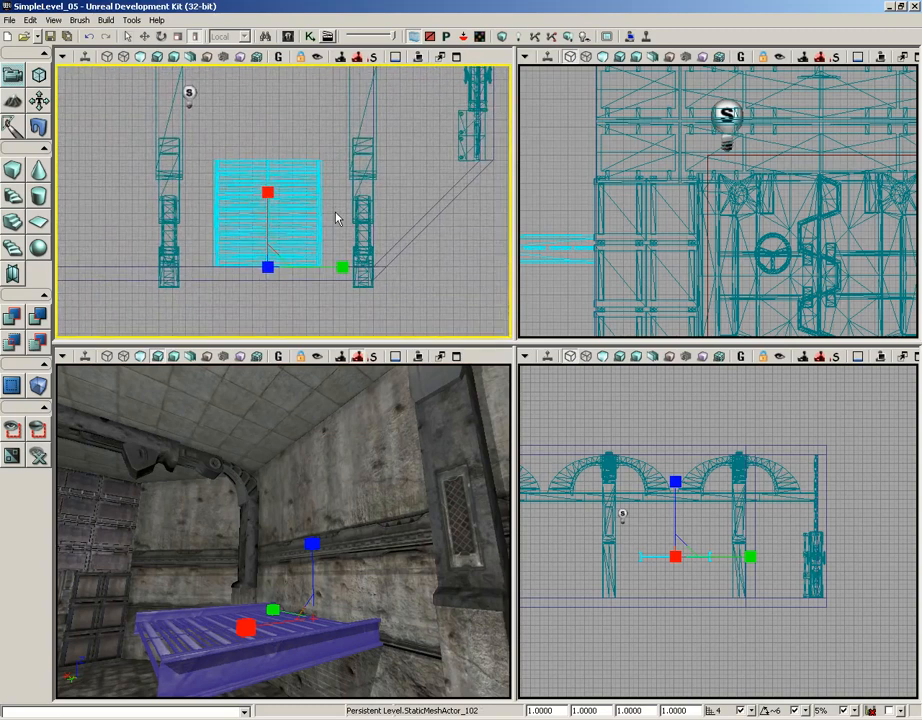
{"action": "key", "text": "space"}
{"action": "key", "text": "space"}
- Move the platform between the pillars and raise it up against the wall
{"action": "key", "text": "space"}
{"action": "key", "text": "space"}
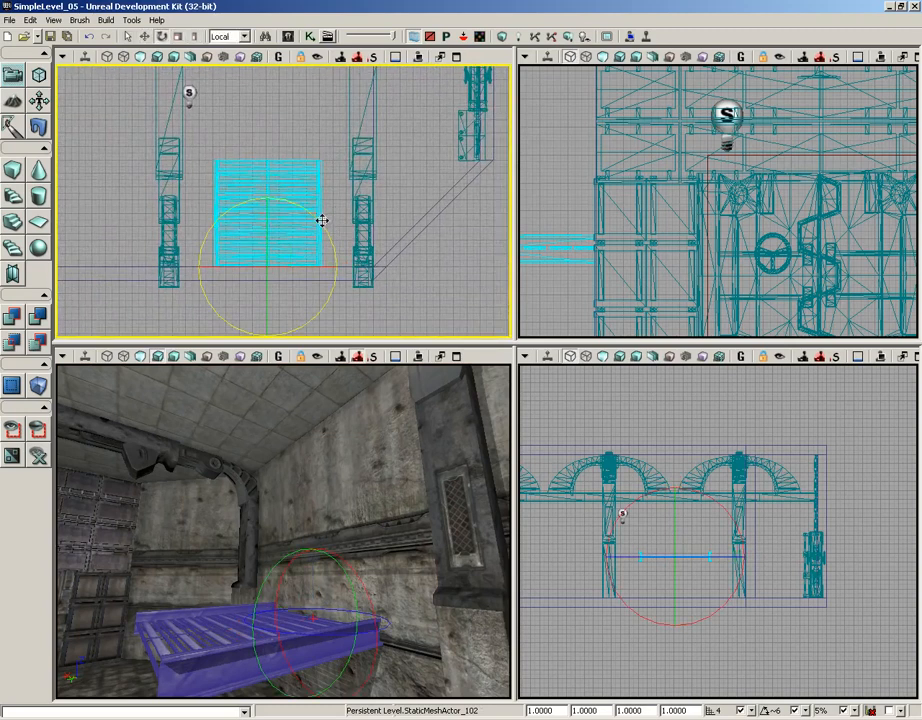
{"action": "left_click_drag", "start_coordinate": [319, 218], "coordinate": [84, 169]}
{"action": "key", "text": "space"}
{"action": "key", "text": "space"}
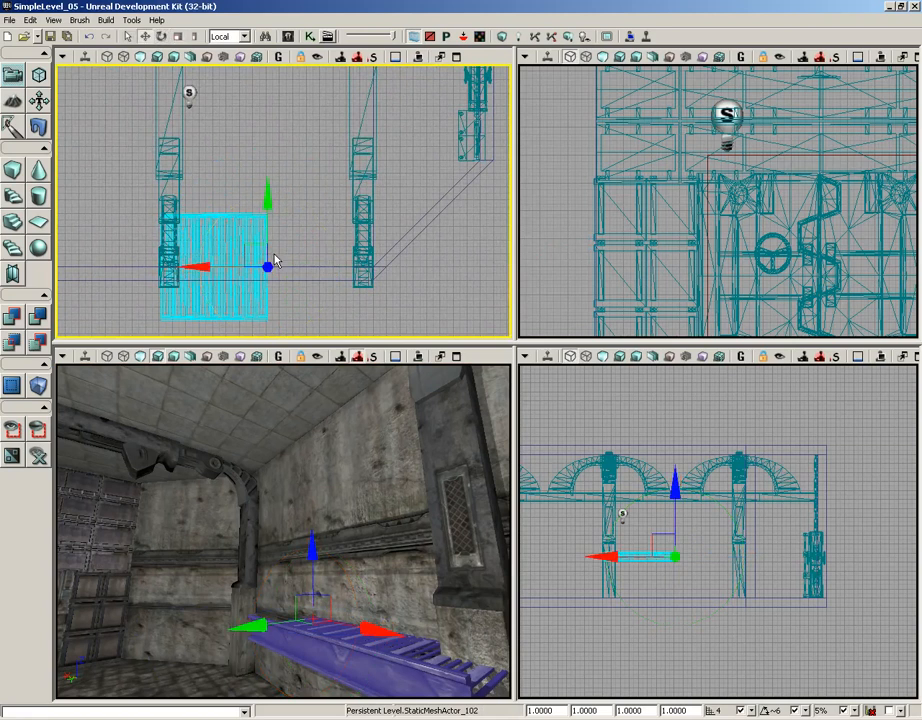
{"action": "left_click_drag", "start_coordinate": [251, 247], "coordinate": [272, 180]}
{"action": "left_click_drag", "start_coordinate": [206, 210], "coordinate": [318, 246]}
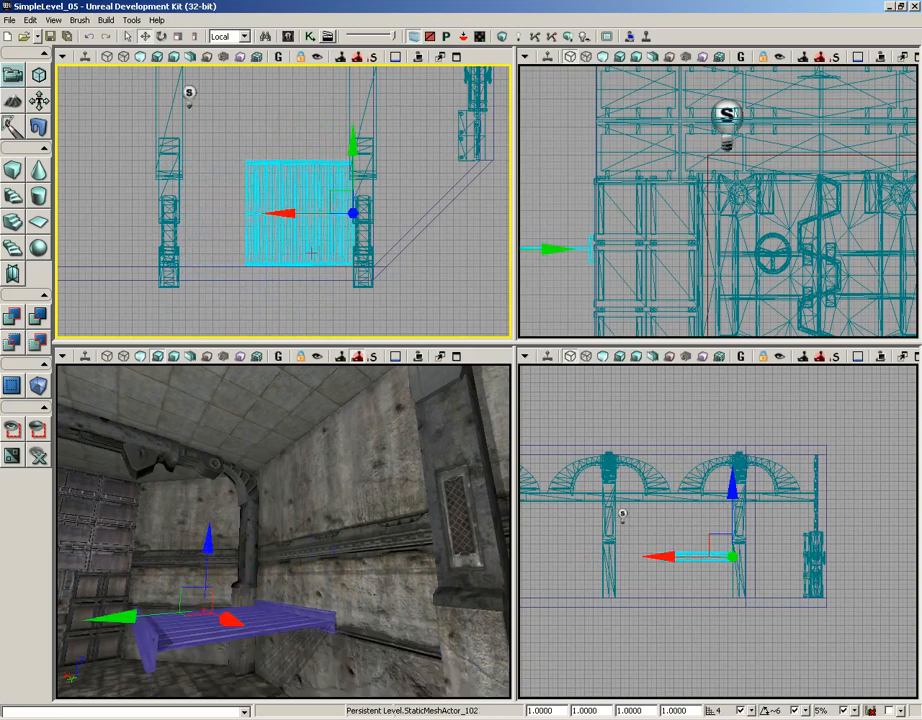
{"action": "left_click_drag", "start_coordinate": [348, 498], "coordinate": [346, 524]}
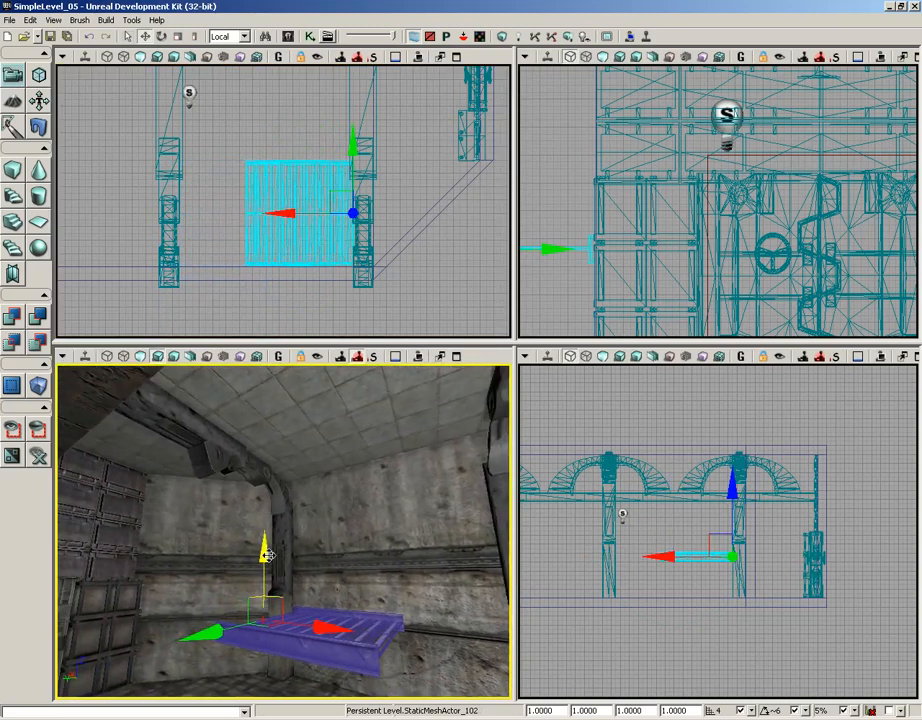
{"action": "left_click_drag", "start_coordinate": [265, 553], "coordinate": [266, 470]}
{"action": "left_click_drag", "start_coordinate": [300, 605], "coordinate": [425, 578]}
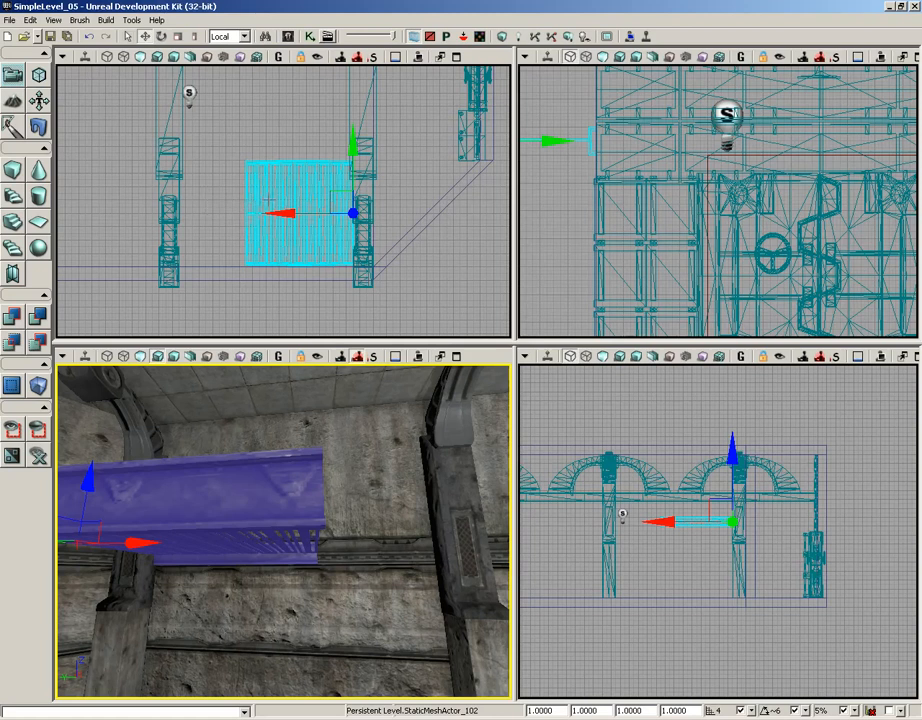
- Scale the platform uniformly down to about 0.83 and switch to non-uniform scaling
{"action": "key", "text": "space"}
{"action": "key", "text": "space"}
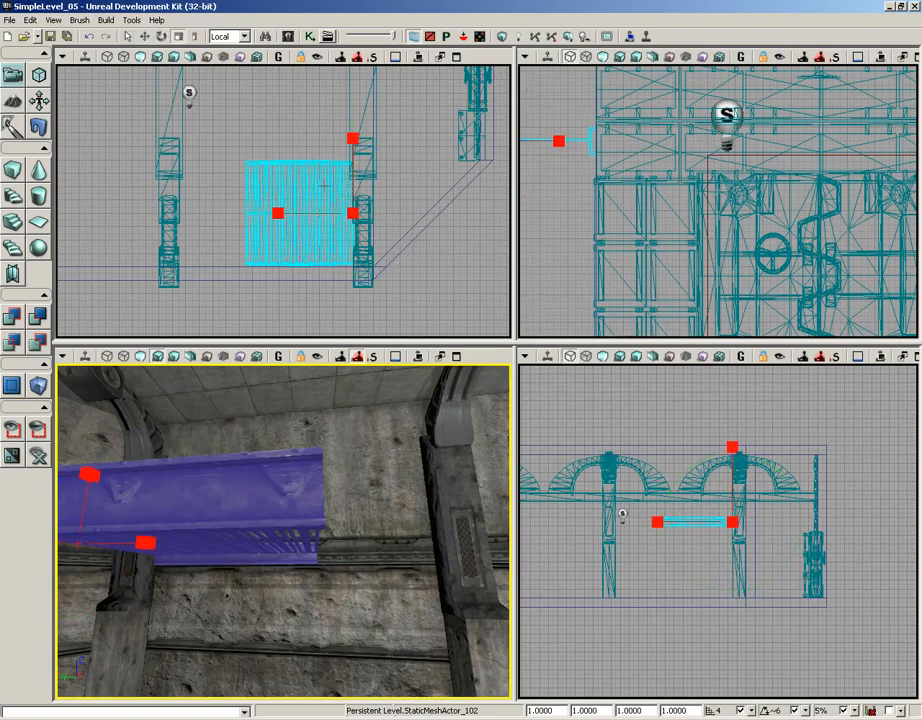
{"action": "left_click_drag", "start_coordinate": [352, 137], "coordinate": [352, 138]}
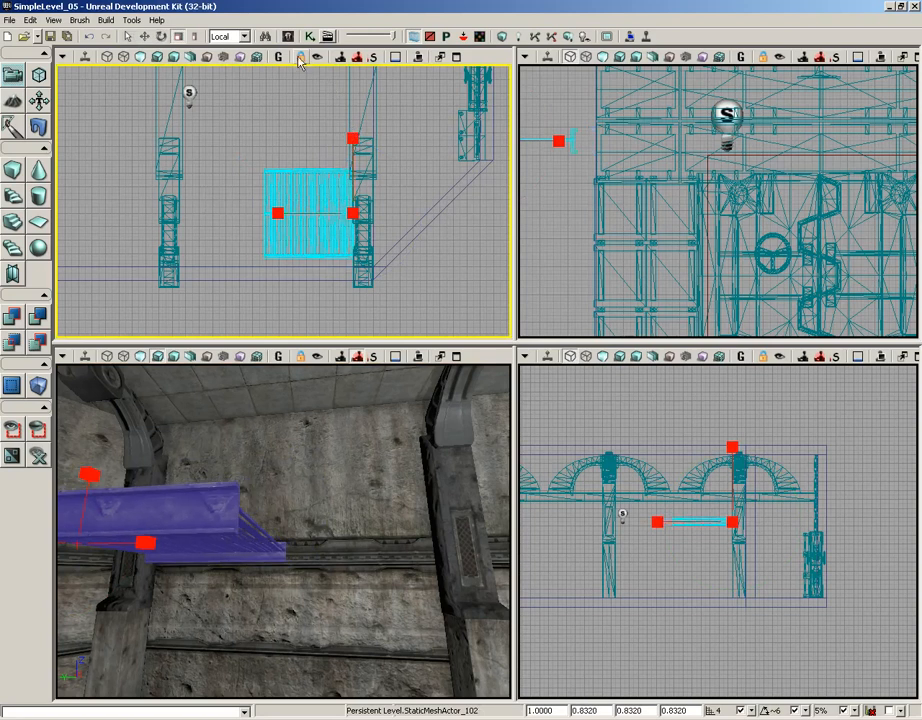
{"action": "left_click", "coordinate": [197, 37]}
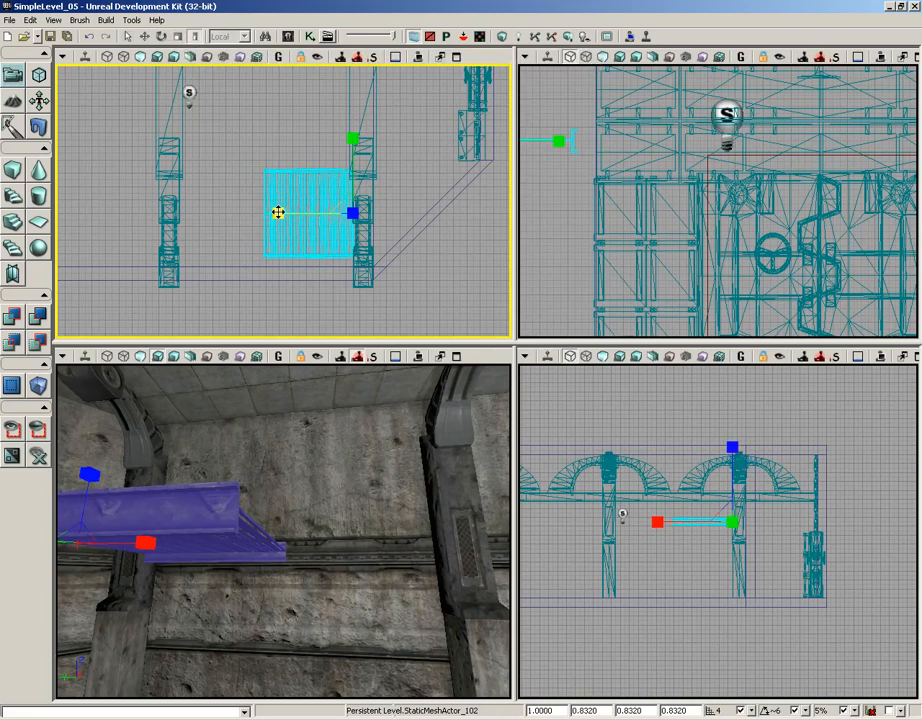
{"action": "mouse_move", "coordinate": [278, 212]}
{"action": "left_mouse_down"}
{"action": "mouse_move", "coordinate": [261, 206]}
{"action": "mouse_move", "coordinate": [276, 212]}
{"action": "left_mouse_up"}
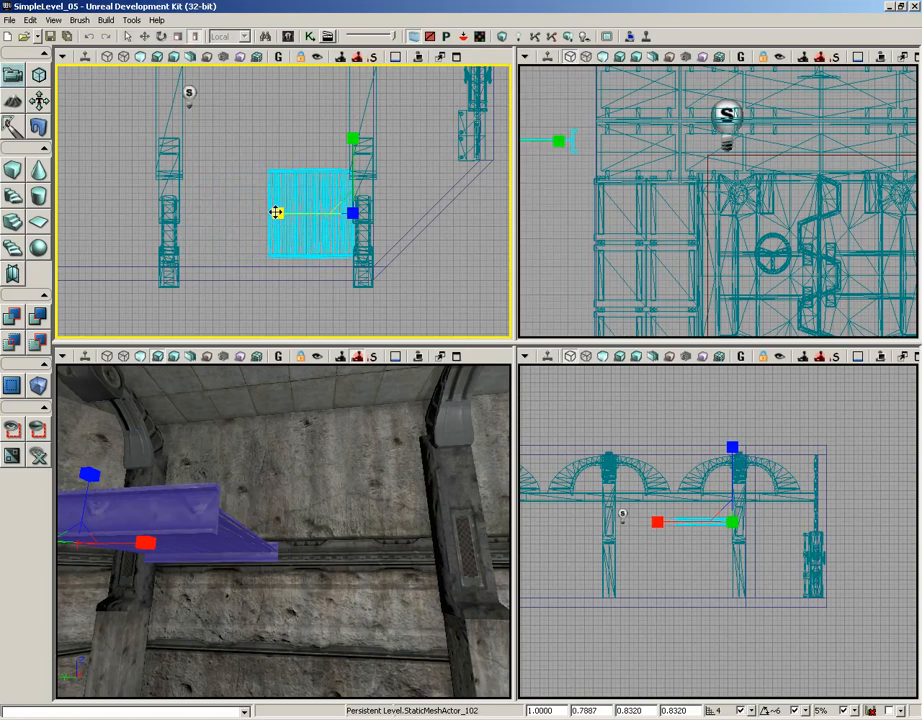
- Set the platform's non-uniform scale to X 0.8, Y 0.7493 and Z 0.483
{"action": "double_click", "coordinate": [586, 710]}
{"action": "type", "text": ".8"}
{"action": "key", "text": "Tab"}
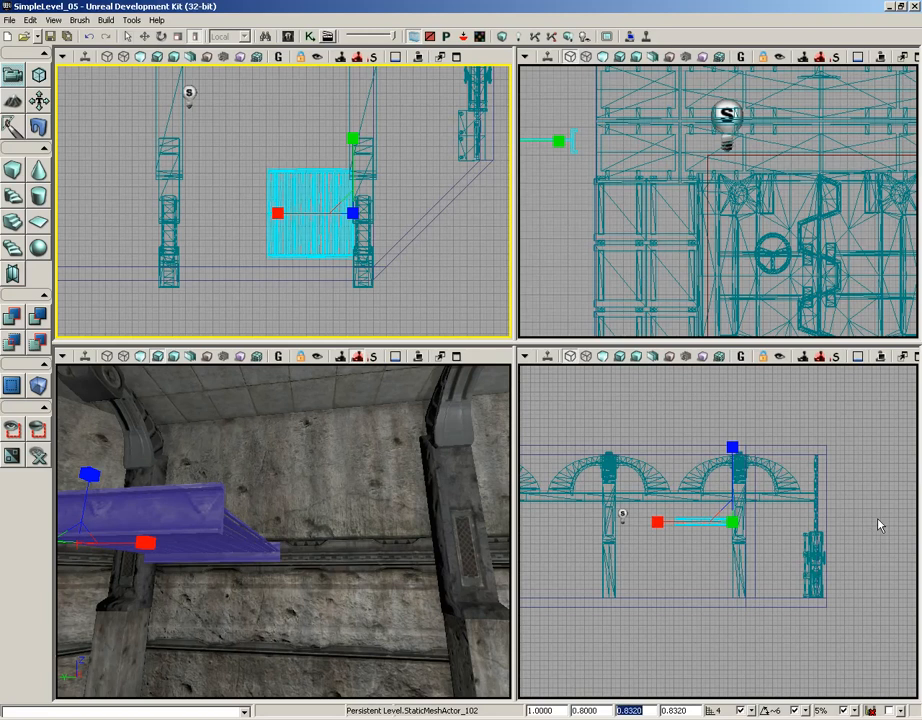
{"action": "type", "text": ".7493"}
{"action": "key", "text": "Tab"}
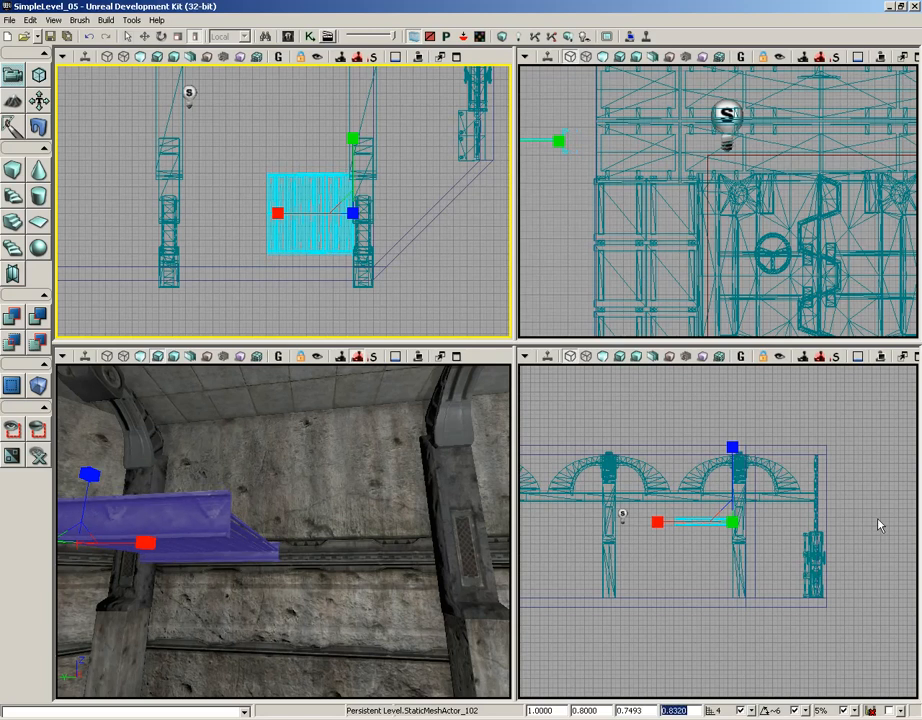
{"action": "type", "text": ".483"}
{"action": "key", "text": "Return"}
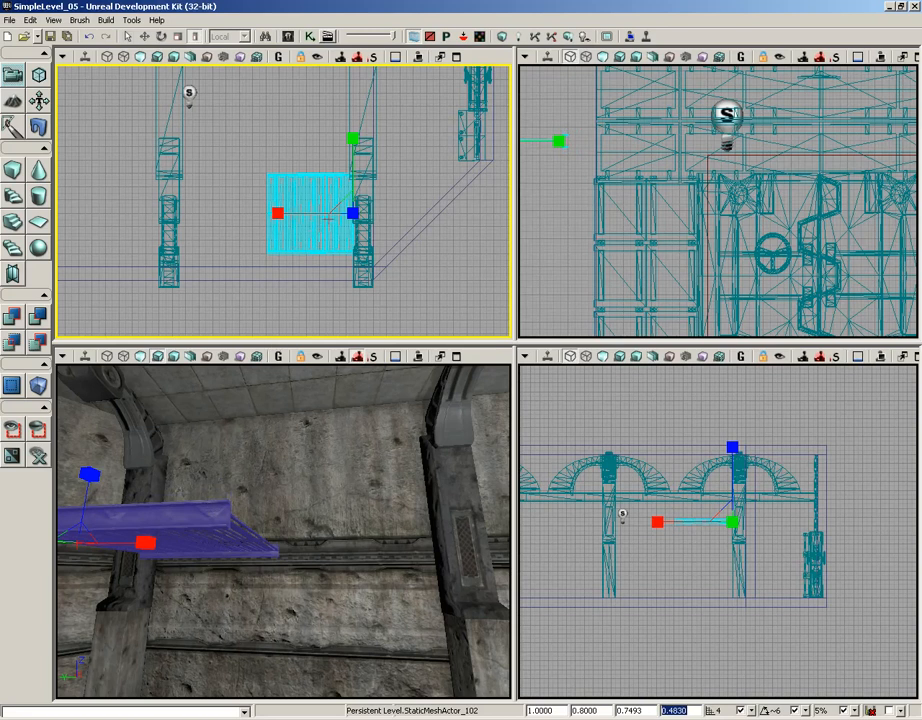
- Reposition the scaled platform against the right pillar in the top view
{"action": "key", "text": "space"}
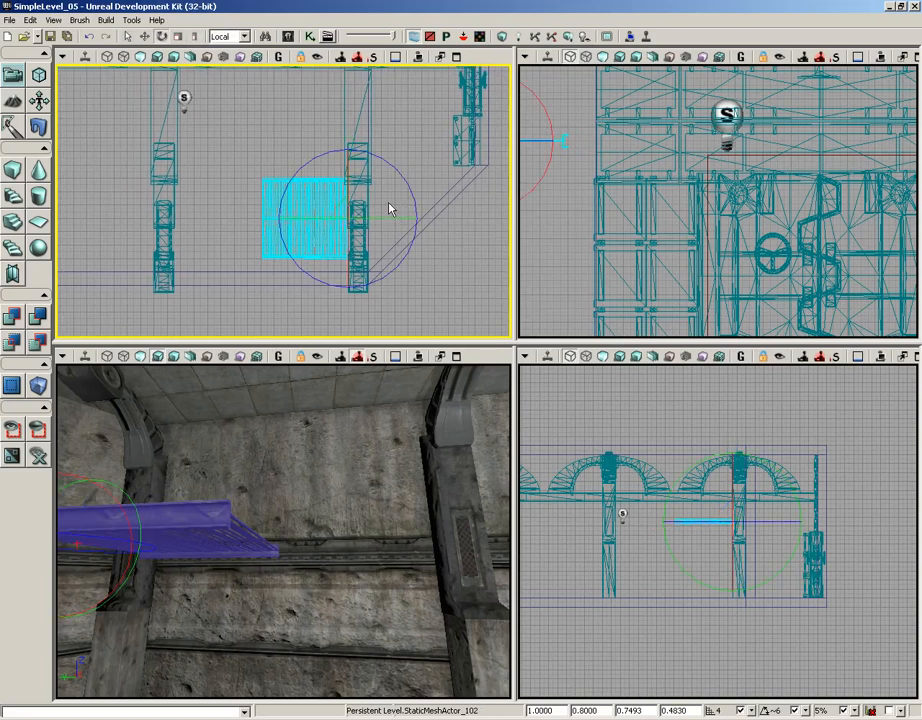
{"action": "key", "text": "space"}
{"action": "key", "text": "space"}
{"action": "scroll", "coordinate": [420, 203], "scroll_direction": "up", "scroll_amount": 3}
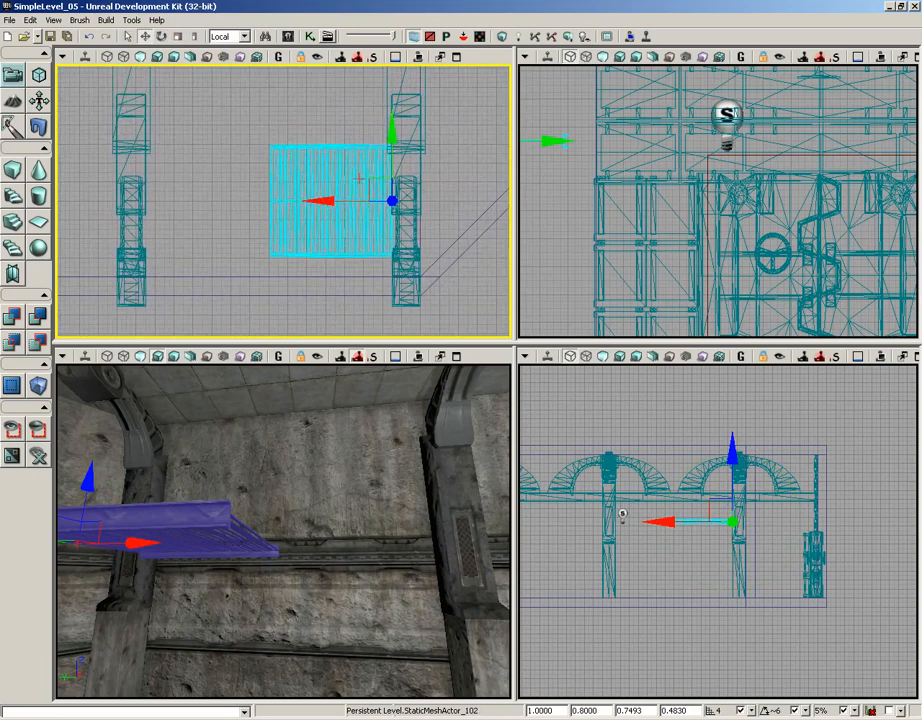
{"action": "left_click_drag", "start_coordinate": [375, 182], "coordinate": [358, 190]}
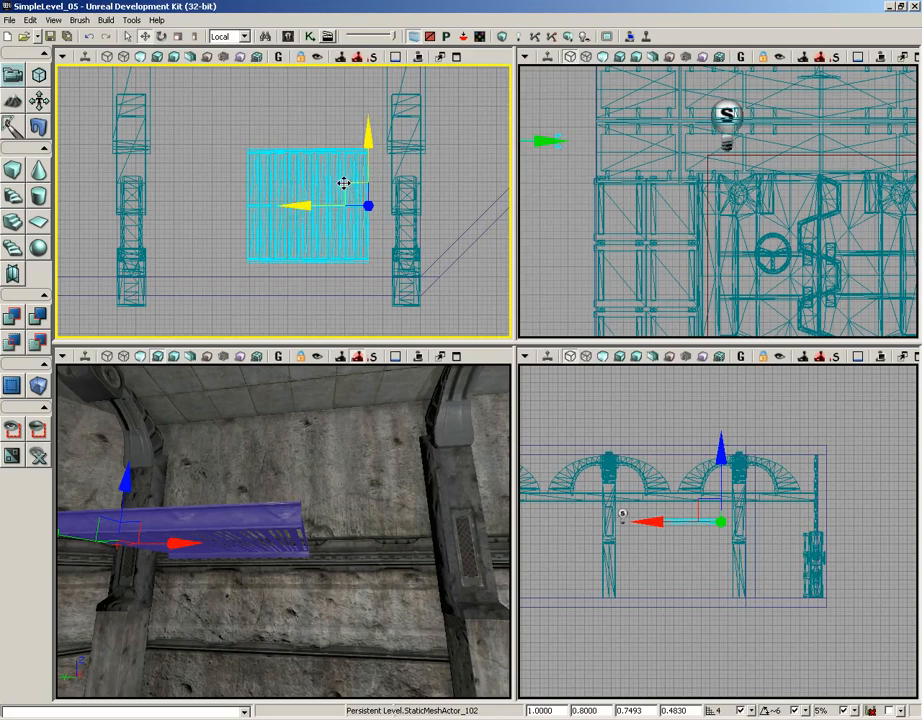
{"action": "mouse_move", "coordinate": [344, 183]}
{"action": "left_mouse_down"}
{"action": "mouse_move", "coordinate": [303, 203]}
{"action": "mouse_move", "coordinate": [379, 228]}
{"action": "mouse_move", "coordinate": [342, 179]}
{"action": "mouse_move", "coordinate": [381, 214]}
{"action": "mouse_move", "coordinate": [345, 160]}
{"action": "mouse_move", "coordinate": [356, 222]}
{"action": "mouse_move", "coordinate": [354, 187]}
{"action": "left_mouse_up"}
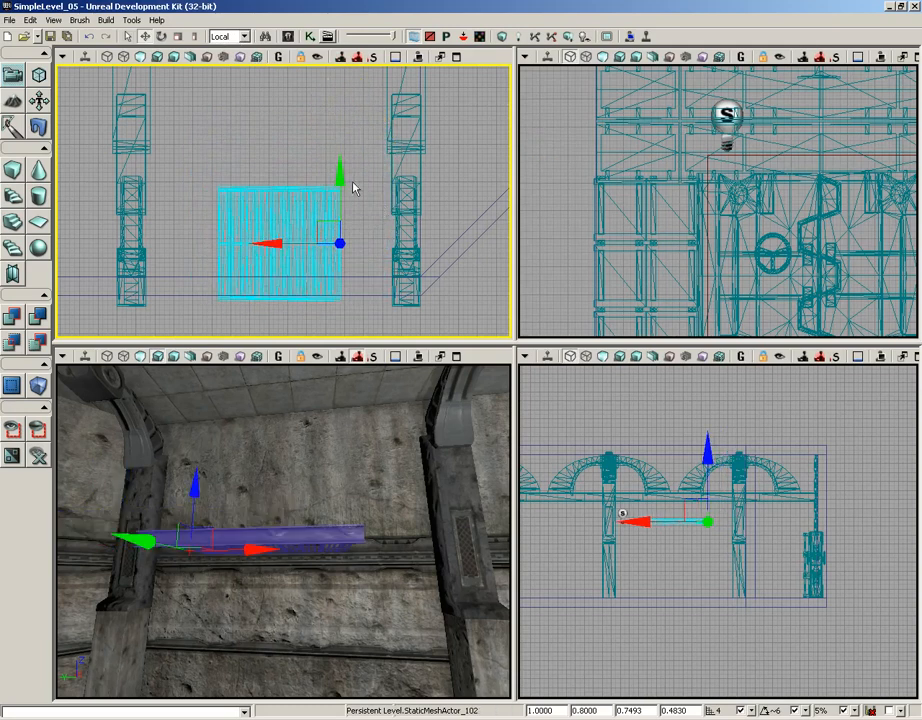
- Switch the transform coordinate system to World and nudge the platform onto the right pillar
{"action": "left_click", "coordinate": [243, 37]}
{"action": "left_click", "coordinate": [222, 49]}
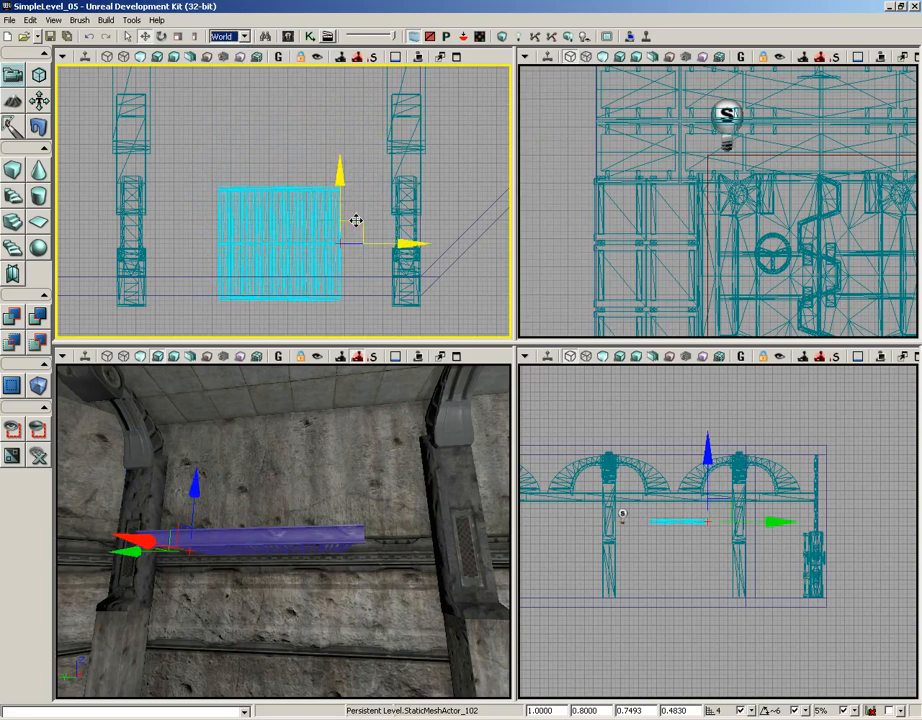
{"action": "left_click_drag", "start_coordinate": [356, 220], "coordinate": [405, 193]}
{"action": "left_click_drag", "start_coordinate": [410, 196], "coordinate": [406, 198]}
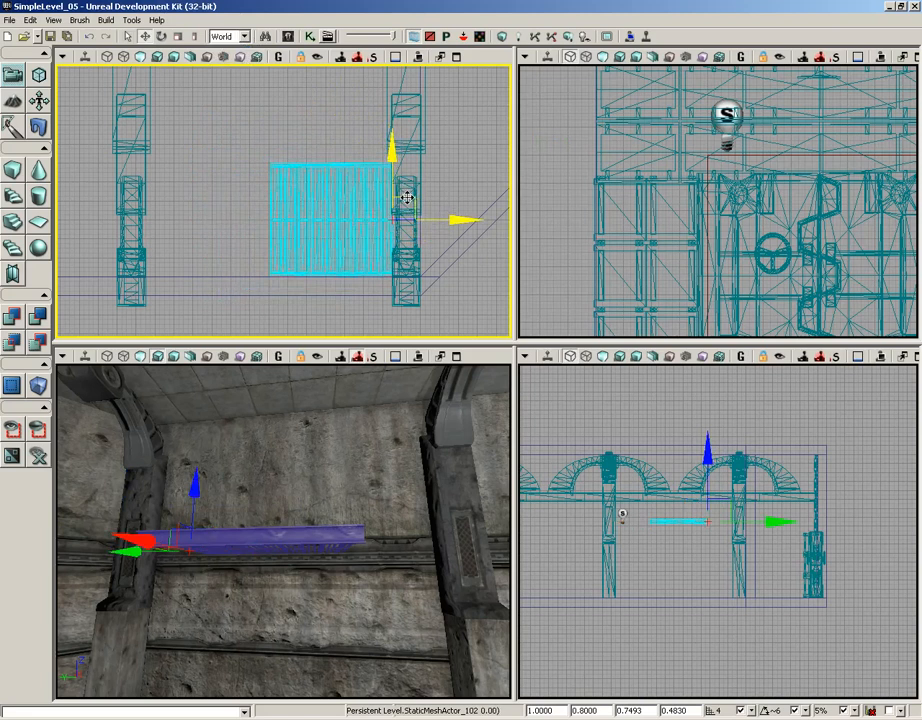
- Duplicate the platform and place the copy directly beside it towards the left pillar
{"action": "left_click_drag", "start_coordinate": [406, 197], "coordinate": [355, 221]}
{"action": "scroll", "coordinate": [315, 276], "scroll_direction": "up", "scroll_amount": 6}
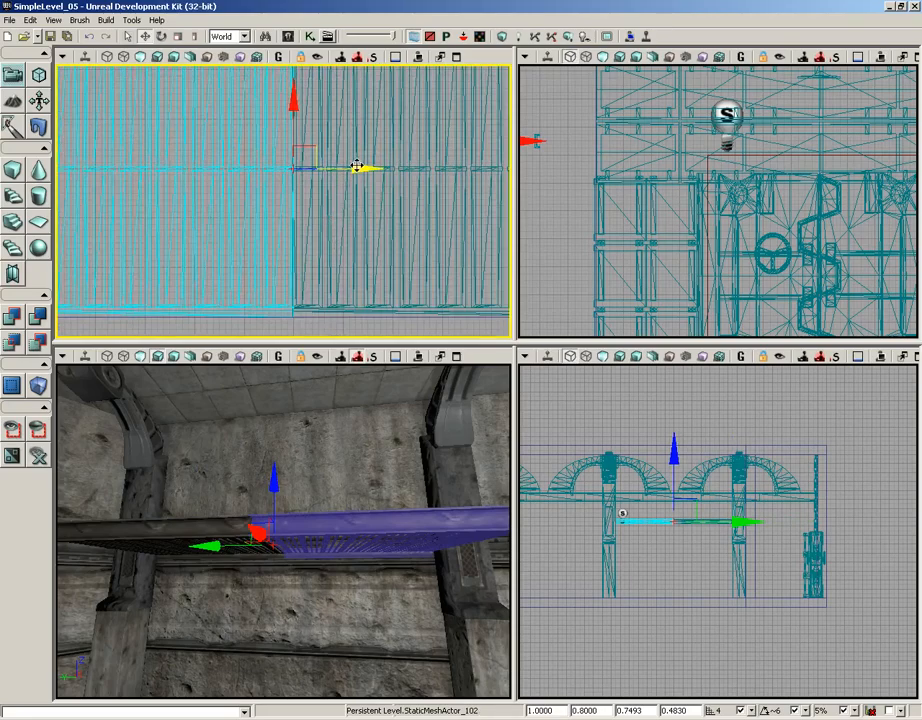
{"action": "scroll", "coordinate": [283, 200], "scroll_direction": "down", "scroll_amount": 5}
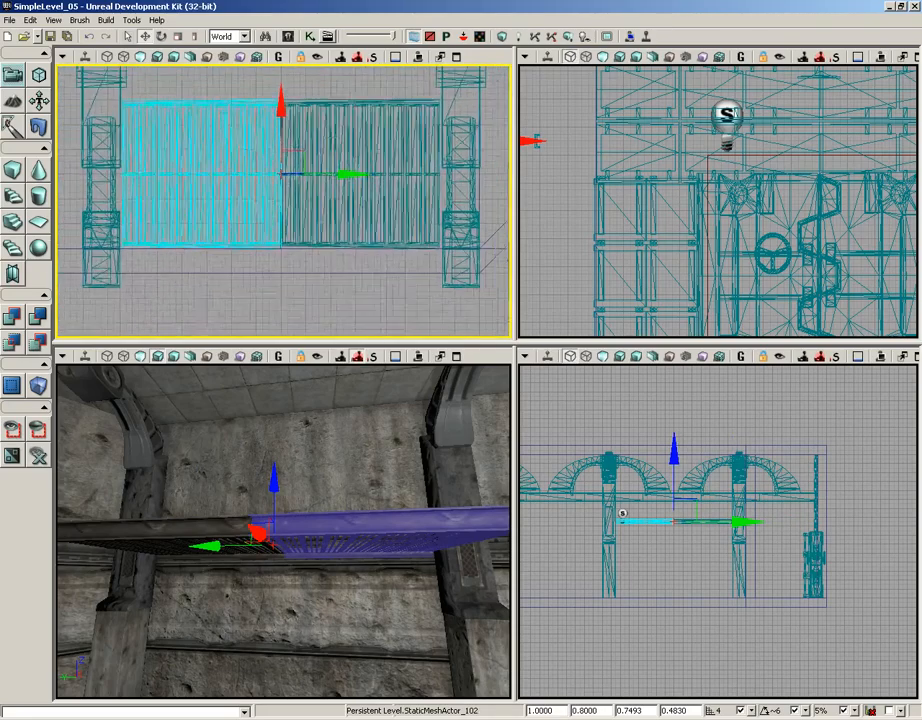
{"action": "scroll", "coordinate": [283, 200], "scroll_direction": "down", "scroll_amount": 1}
{"action": "right_click_drag", "start_coordinate": [369, 220], "coordinate": [377, 241]}
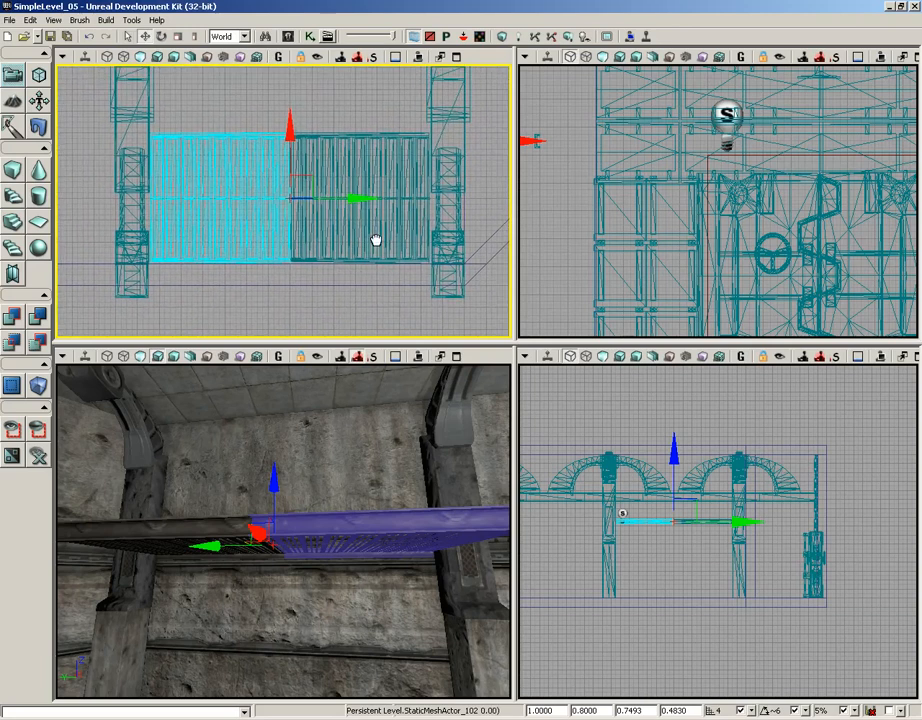
{"action": "mouse_move", "coordinate": [345, 479]}
{"action": "left_mouse_down"}
{"action": "mouse_move", "coordinate": [352, 500]}
{"action": "mouse_move", "coordinate": [343, 500]}
{"action": "mouse_move", "coordinate": [345, 479]}
{"action": "left_mouse_up"}
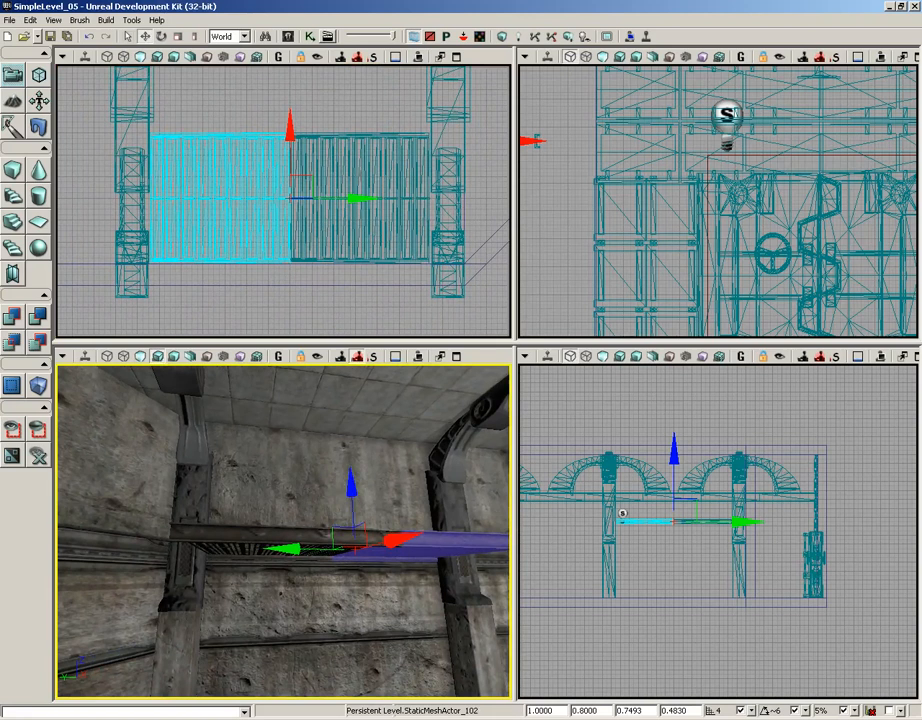
- Reopen the Content Browser and select the S_HU_Floors_SM_FireEscapeSupport static mesh
{"action": "left_click", "coordinate": [289, 36]}
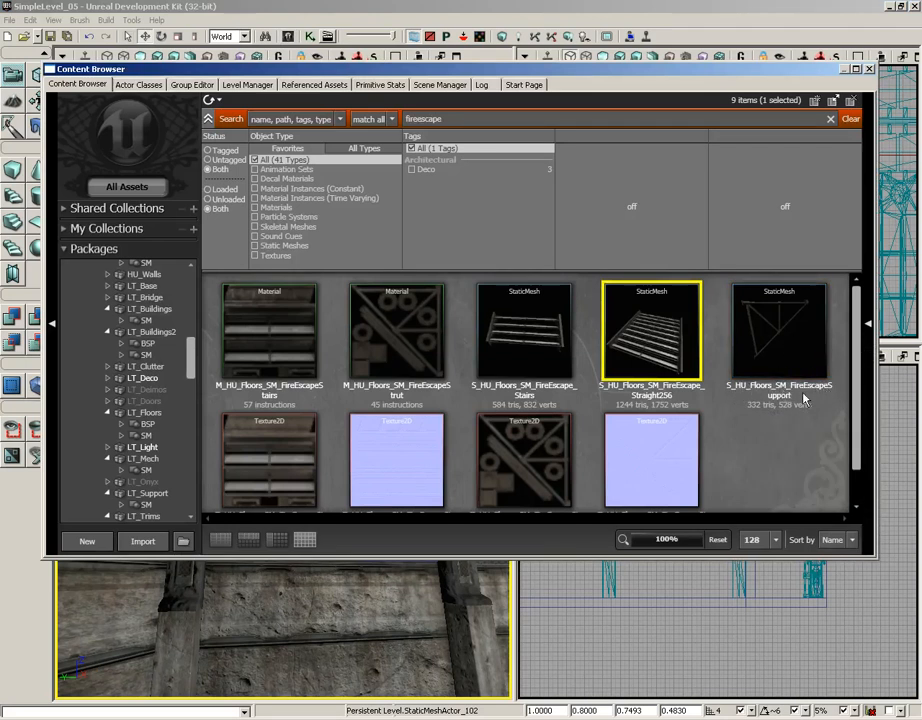
{"action": "left_click", "coordinate": [784, 336]}
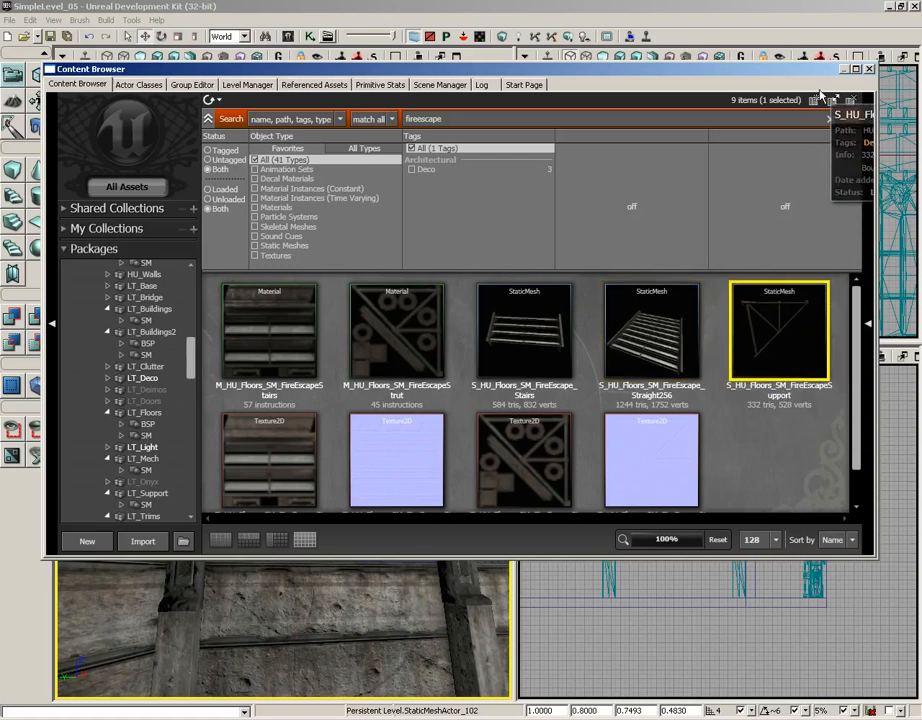
- Close the Content Browser and add the S_HU_Floors_SM_FireEscapeSupport static mesh into the level near the platform
{"action": "left_click", "coordinate": [628, 52]}
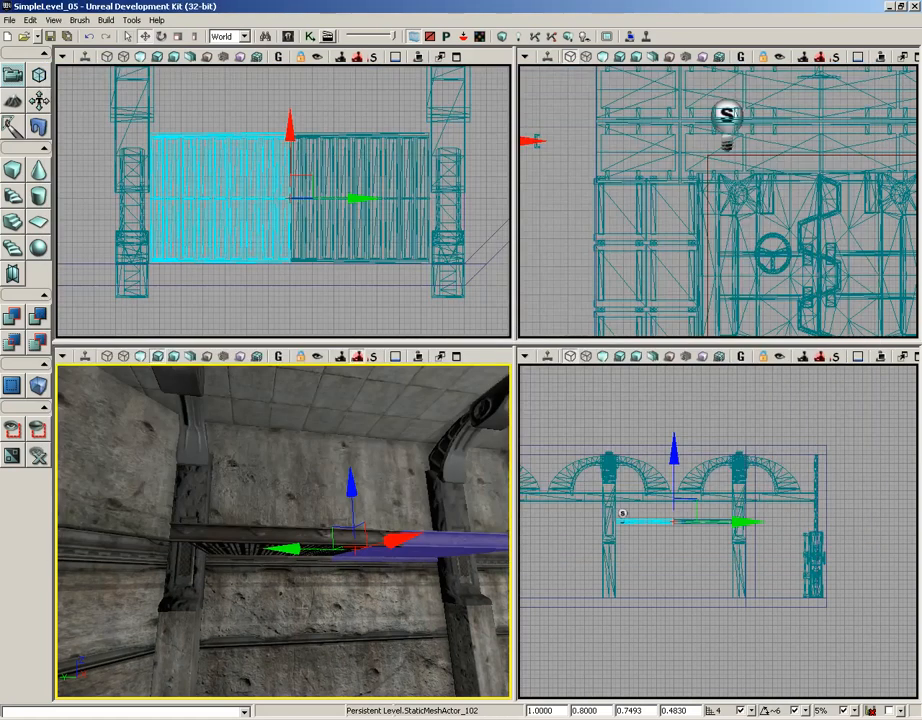
{"action": "right_click", "coordinate": [225, 606]}
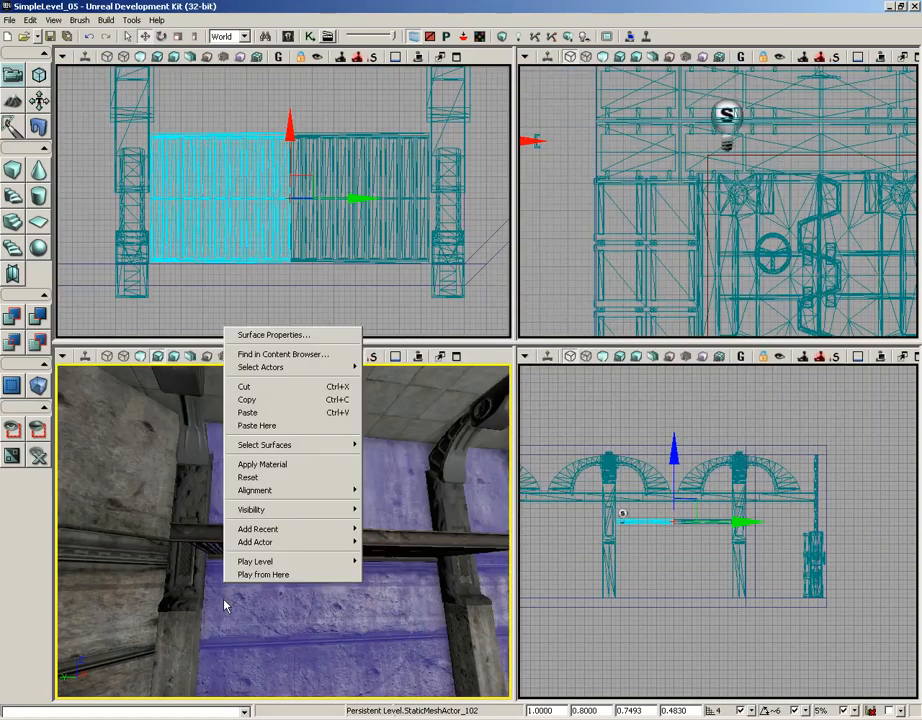
{"action": "mouse_move", "coordinate": [266, 546]}
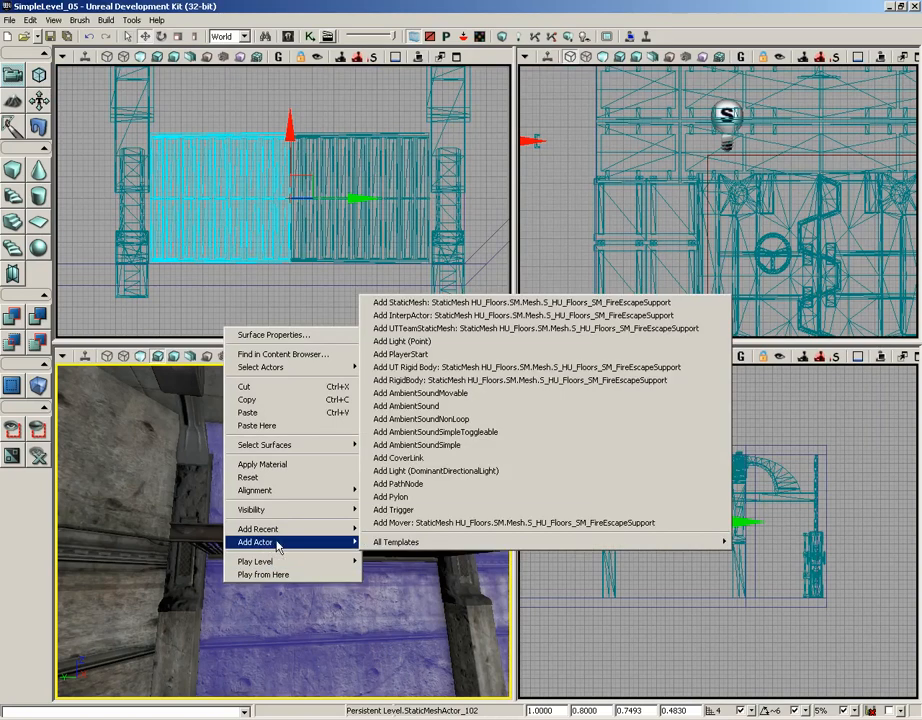
{"action": "left_click", "coordinate": [420, 302]}
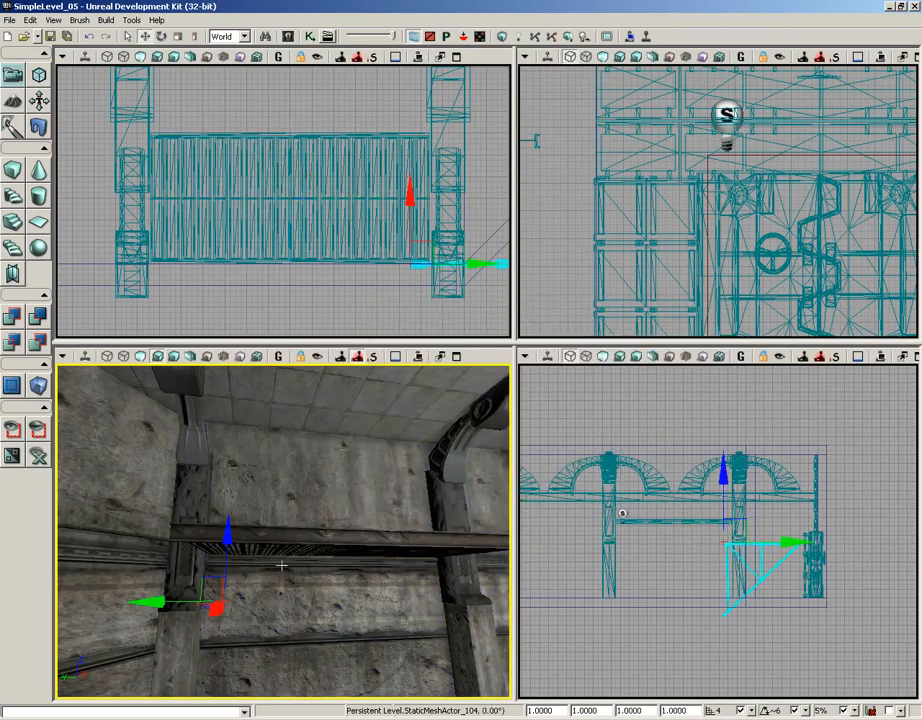
- Rotate the fire escape support so it runs along the underside of the platform
{"action": "left_click_drag", "start_coordinate": [282, 566], "coordinate": [413, 544]}
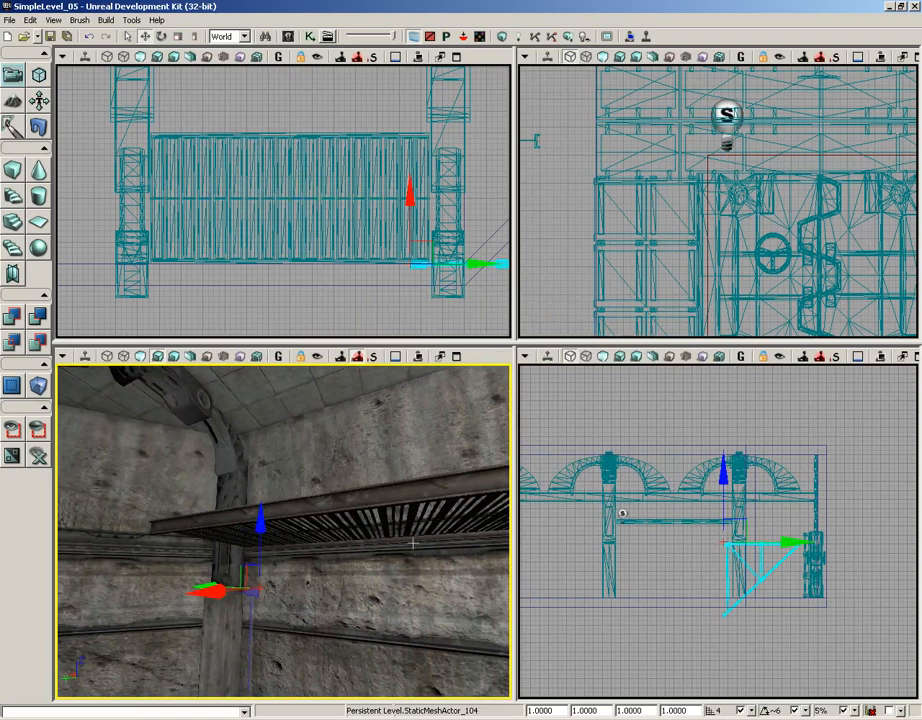
{"action": "left_click_drag", "start_coordinate": [379, 284], "coordinate": [306, 316]}
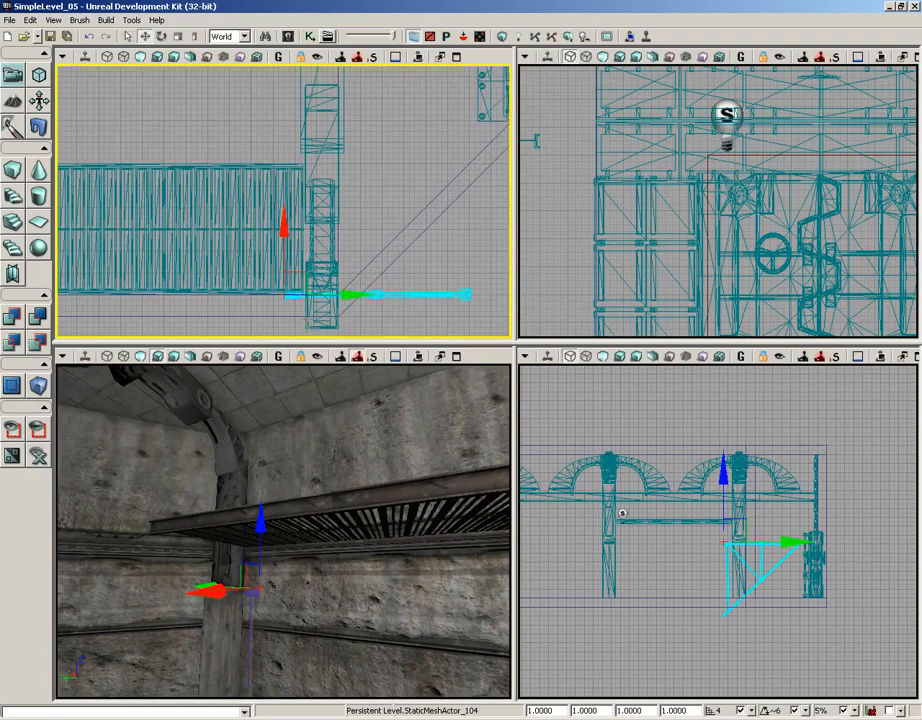
{"action": "scroll", "coordinate": [308, 324], "scroll_direction": "down", "scroll_amount": 1}
{"action": "key", "text": "space"}
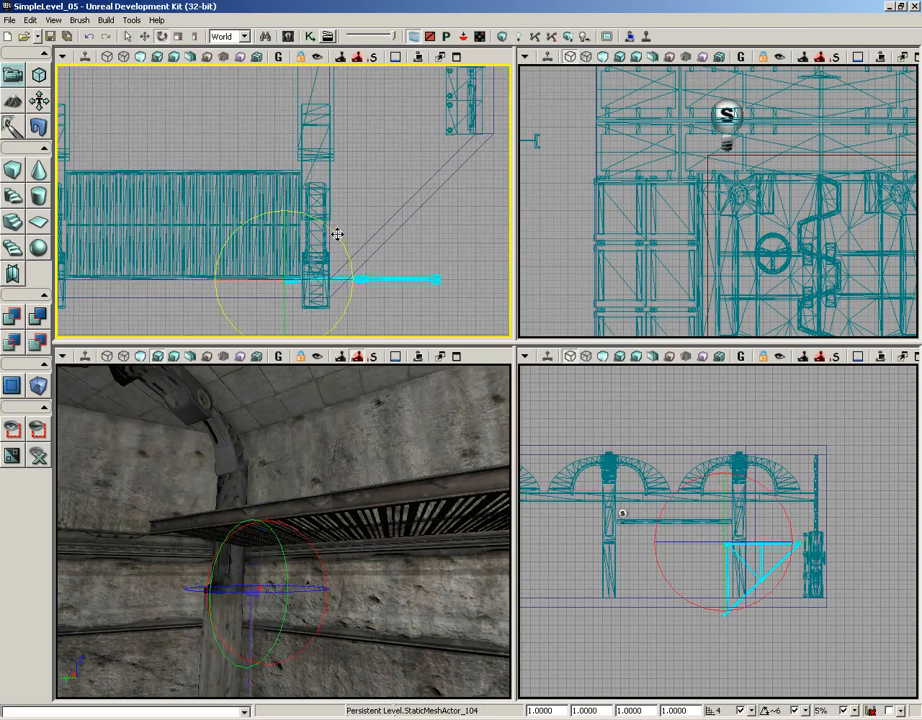
{"action": "left_click_drag", "start_coordinate": [340, 232], "coordinate": [58, 151]}
{"action": "left_click_drag", "start_coordinate": [362, 547], "coordinate": [307, 488]}
{"action": "key", "text": "space"}
{"action": "key", "text": "space"}
{"action": "key", "text": "space"}
{"action": "left_click_drag", "start_coordinate": [286, 557], "coordinate": [240, 556]}
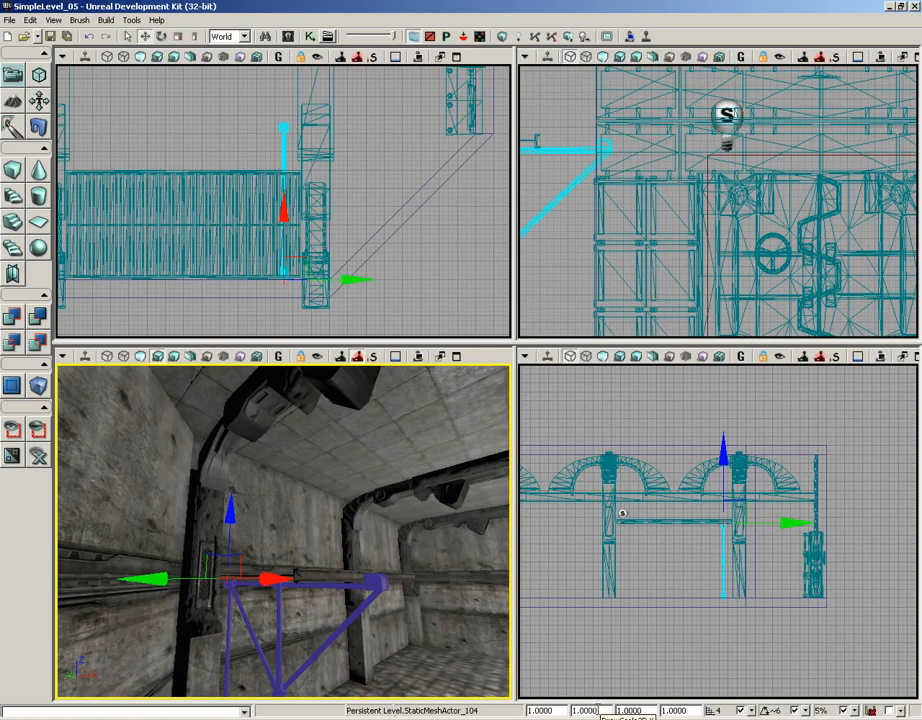
- Scale the support to 0.7 on Y and 0.5 on Z
{"action": "left_click", "coordinate": [602, 711]}
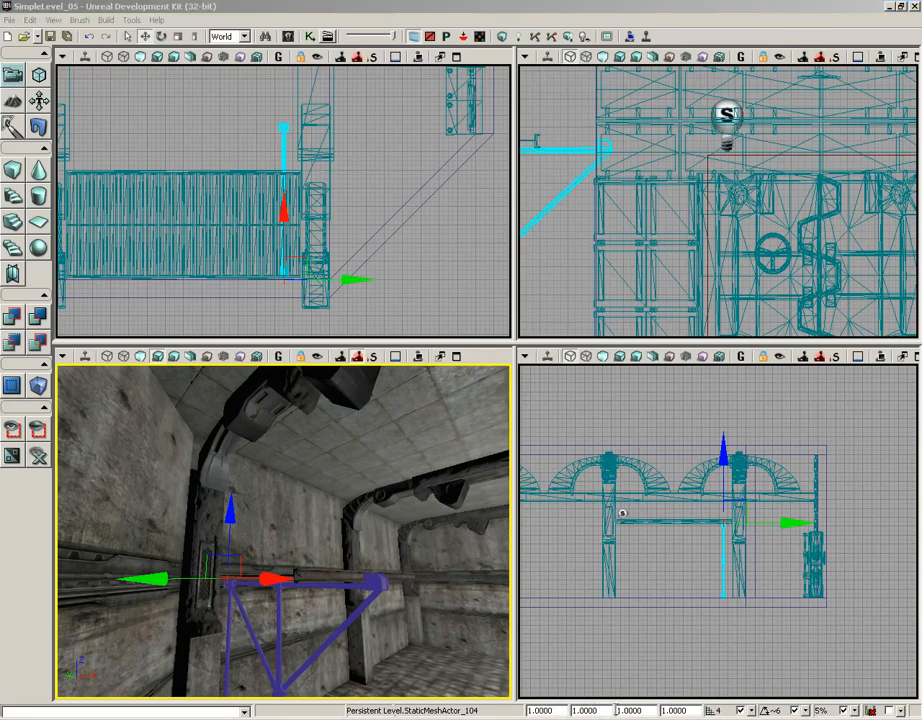
{"action": "key", "text": "Tab"}
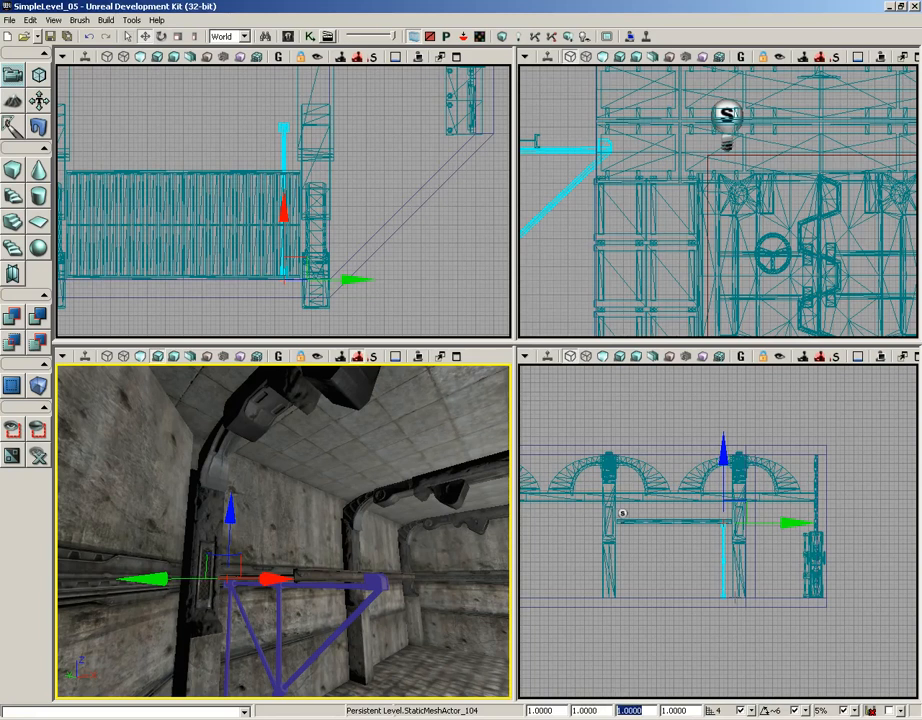
{"action": "type", "text": ".7"}
{"action": "key", "text": "Tab"}
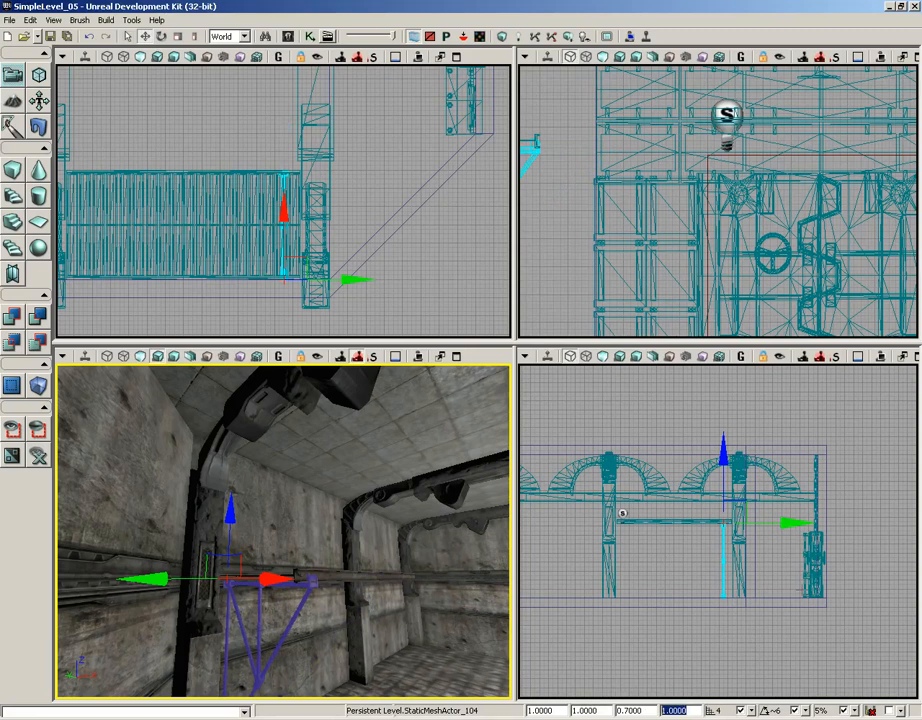
{"action": "type", "text": ".5"}
{"action": "key", "text": "Return"}
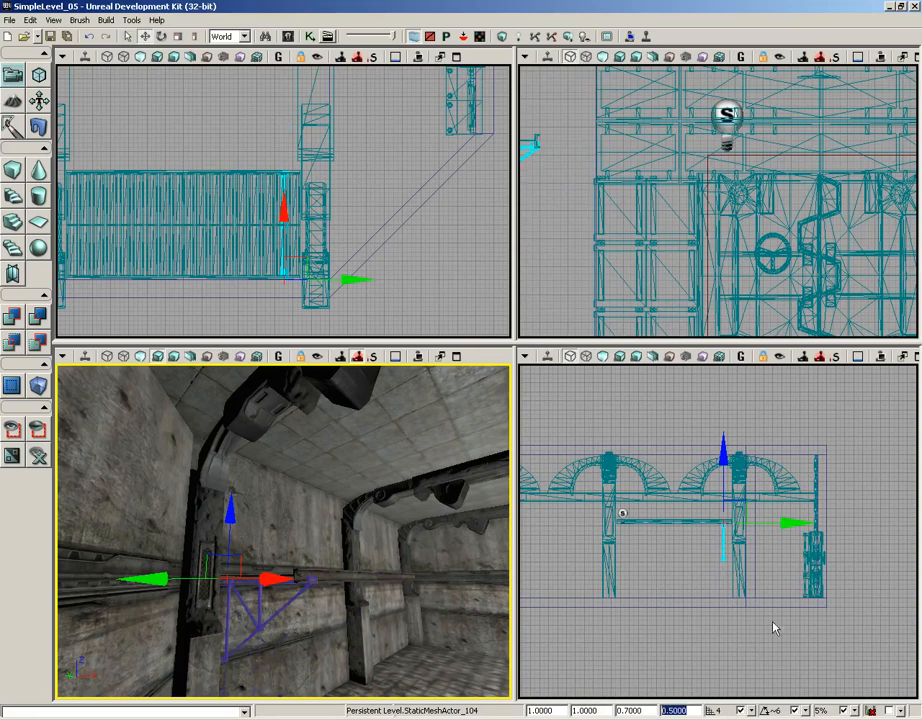
- Move the support under the platform's end beside the left pillar
{"action": "left_click_drag", "start_coordinate": [465, 578], "coordinate": [390, 465]}
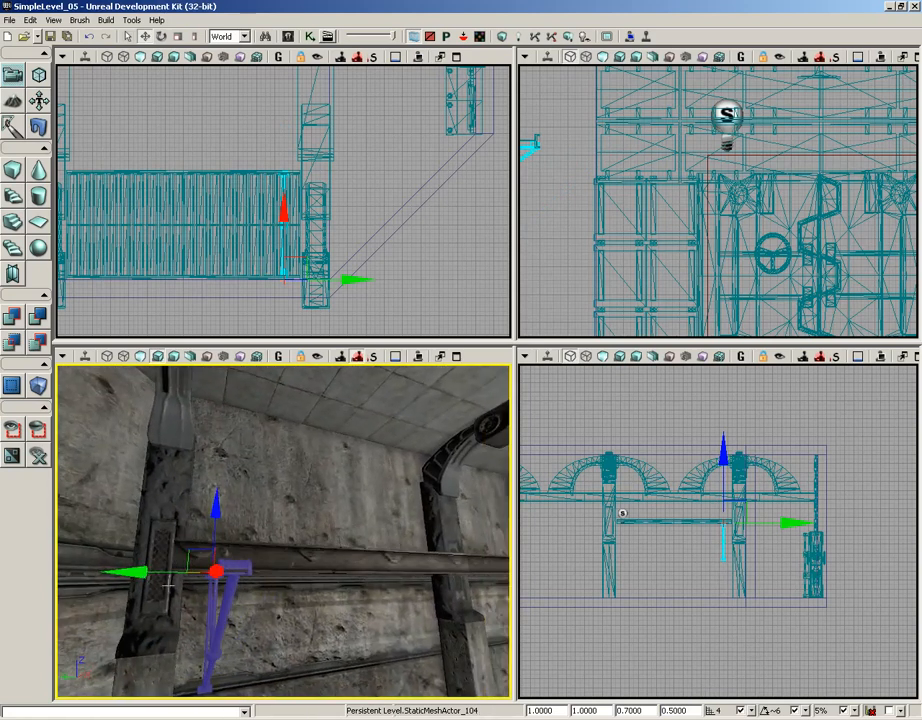
{"action": "left_click_drag", "start_coordinate": [168, 578], "coordinate": [115, 573]}
{"action": "left_click_drag", "start_coordinate": [433, 246], "coordinate": [509, 240]}
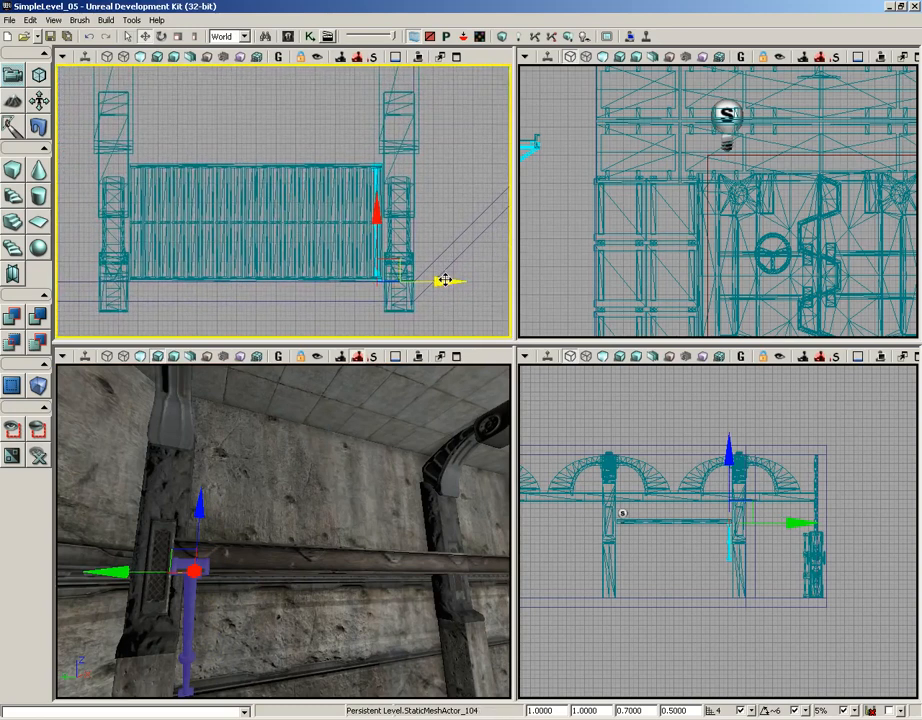
{"action": "left_click_drag", "start_coordinate": [444, 281], "coordinate": [272, 270]}
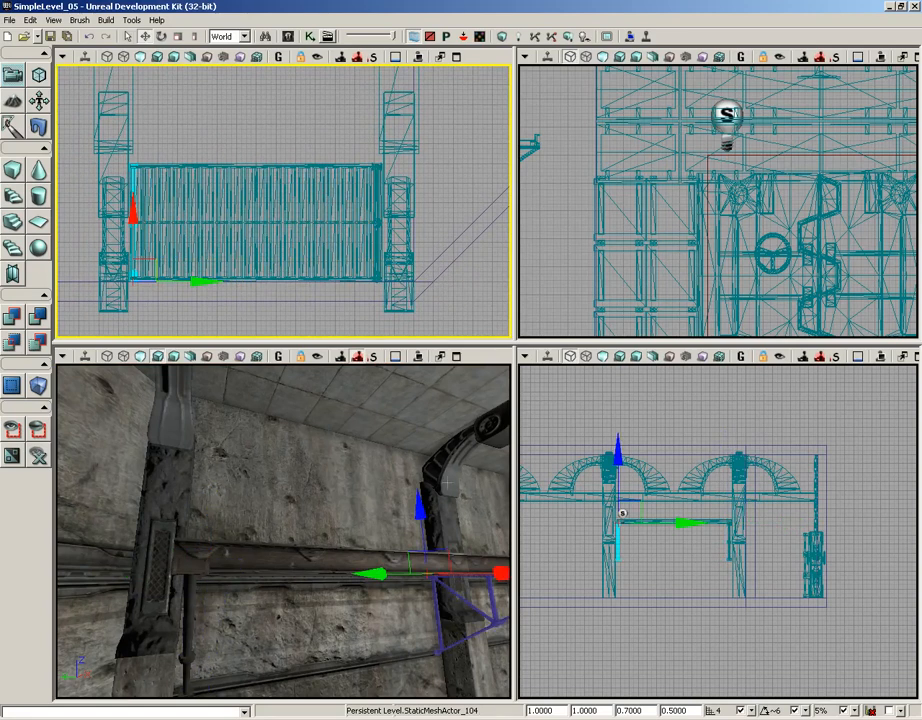
{"action": "left_click_drag", "start_coordinate": [287, 467], "coordinate": [342, 540]}
{"action": "left_click_drag", "start_coordinate": [252, 467], "coordinate": [232, 506]}
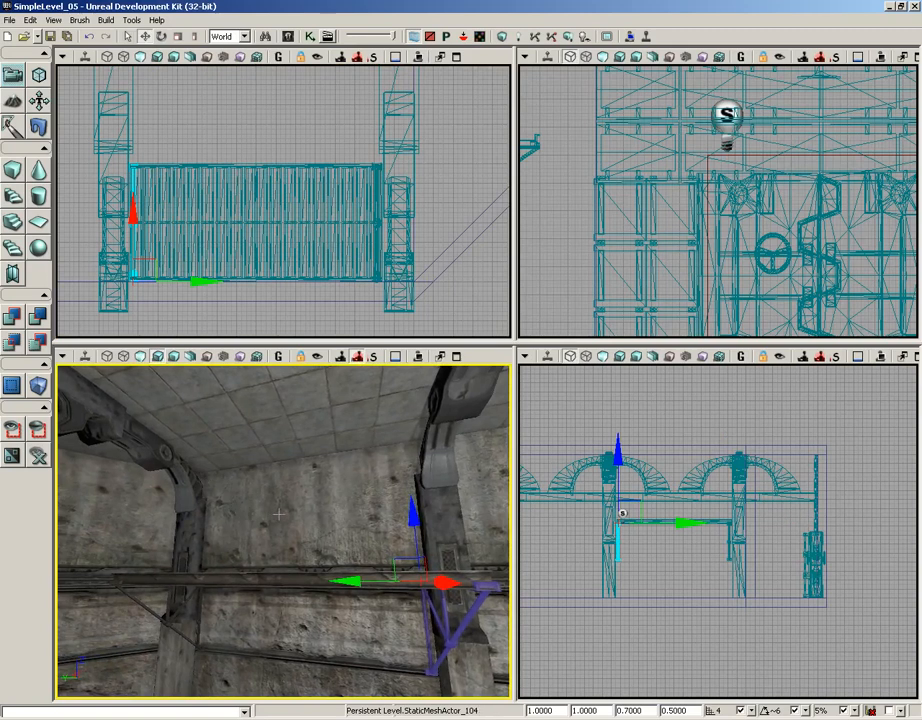
{"action": "left_click_drag", "start_coordinate": [287, 486], "coordinate": [184, 514]}
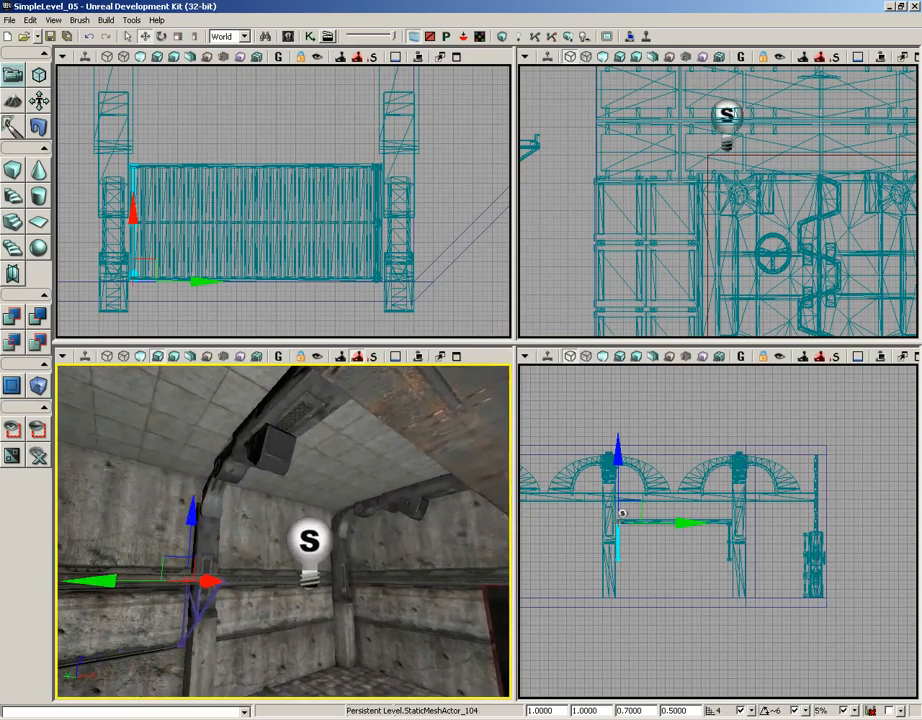
{"action": "left_click_drag", "start_coordinate": [138, 476], "coordinate": [92, 470]}
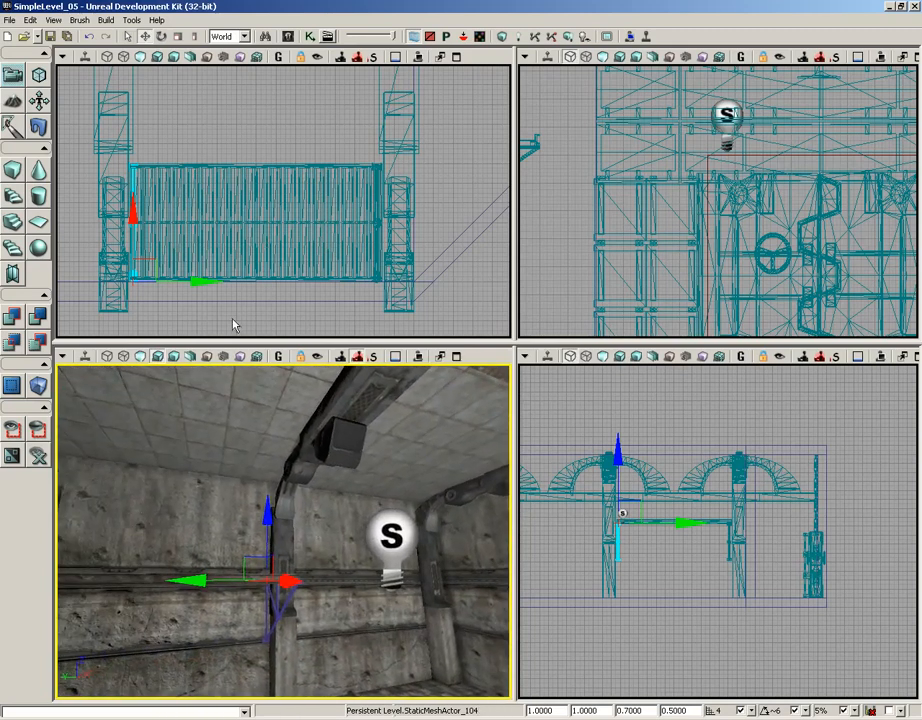
- Select both platforms and the support and duplicate them into the next bay to the left
{"action": "left_click", "coordinate": [213, 167], "text": "ctrl"}
{"action": "left_click", "coordinate": [315, 168], "text": "ctrl"}
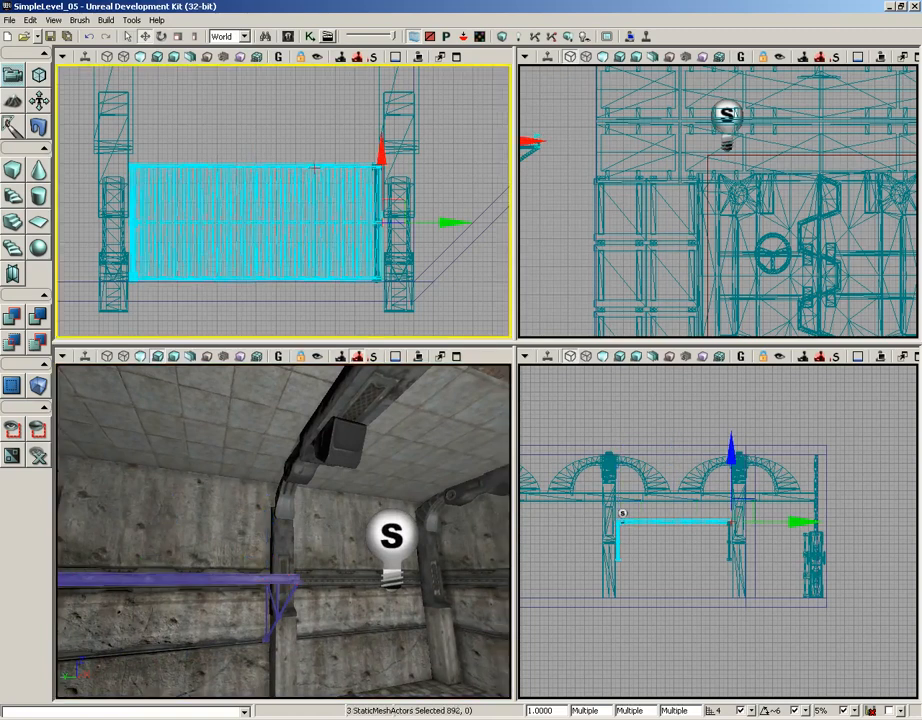
{"action": "left_click_drag", "start_coordinate": [178, 540], "coordinate": [110, 572]}
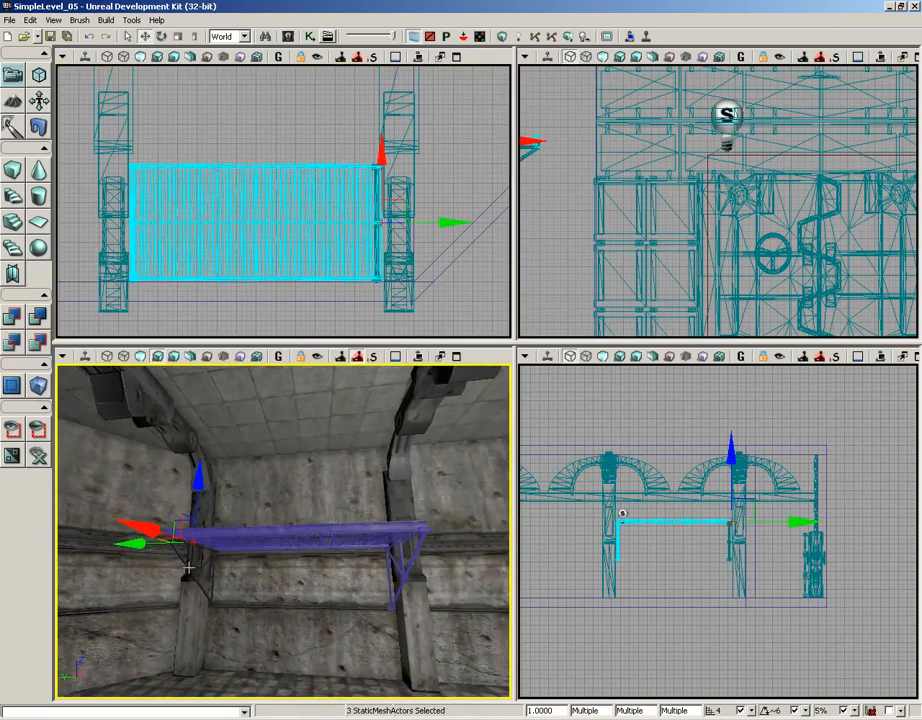
{"action": "left_click", "coordinate": [189, 567], "text": "ctrl"}
{"action": "scroll", "coordinate": [264, 204], "scroll_direction": "down", "scroll_amount": 4}
{"action": "left_click_drag", "start_coordinate": [264, 204], "coordinate": [346, 206]}
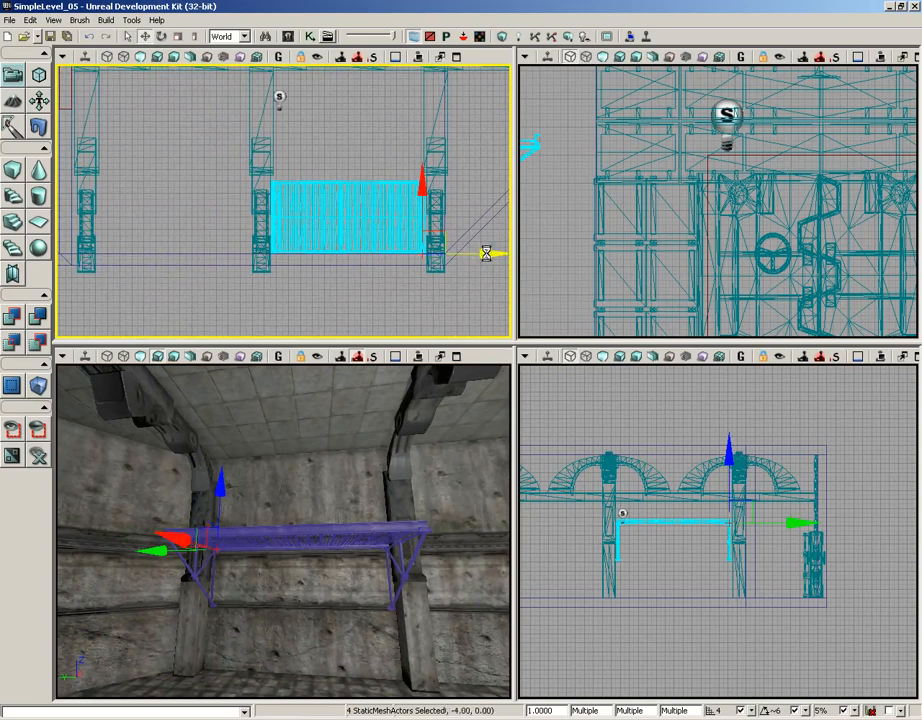
{"action": "left_click_drag", "start_coordinate": [484, 254], "coordinate": [344, 253], "text": "alt"}
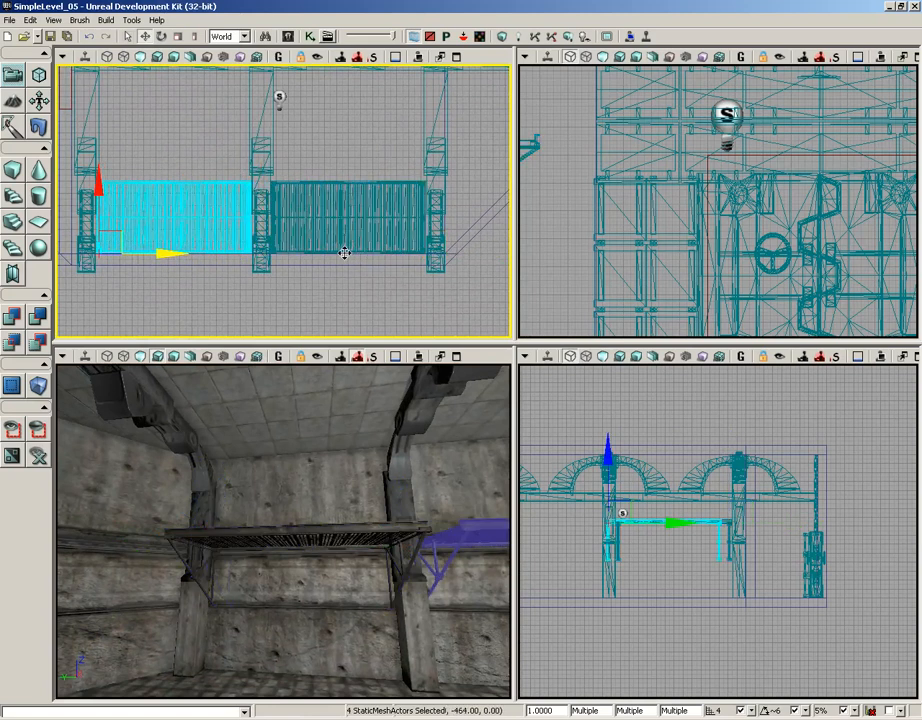
- Nudge the duplicated walkway section so it sits flush against the pillars in the top view
{"action": "scroll", "coordinate": [346, 257], "scroll_direction": "up", "scroll_amount": 5}
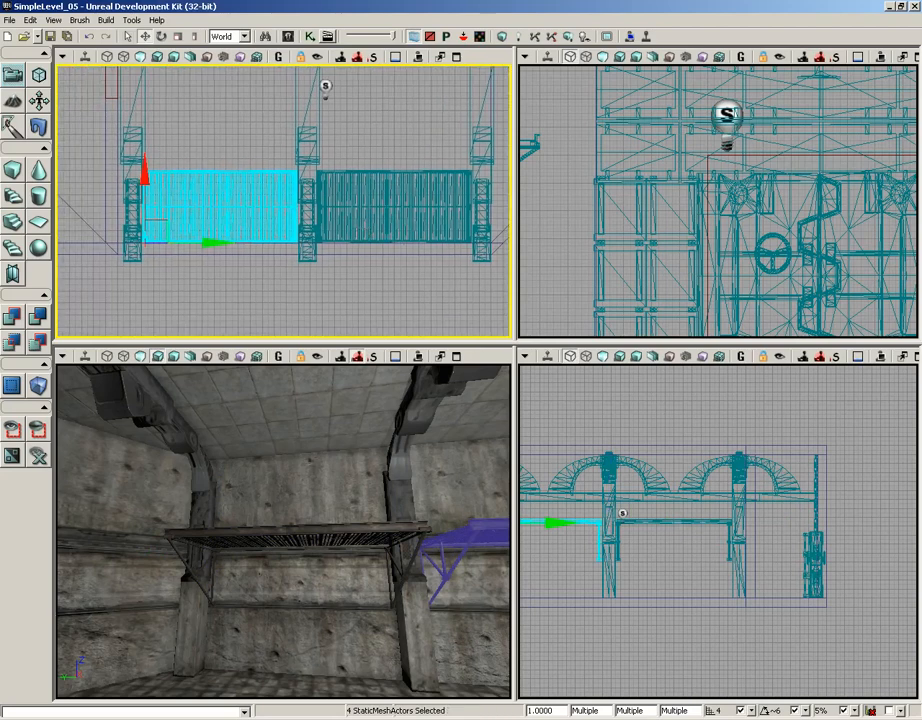
{"action": "left_click_drag", "start_coordinate": [344, 248], "coordinate": [511, 148]}
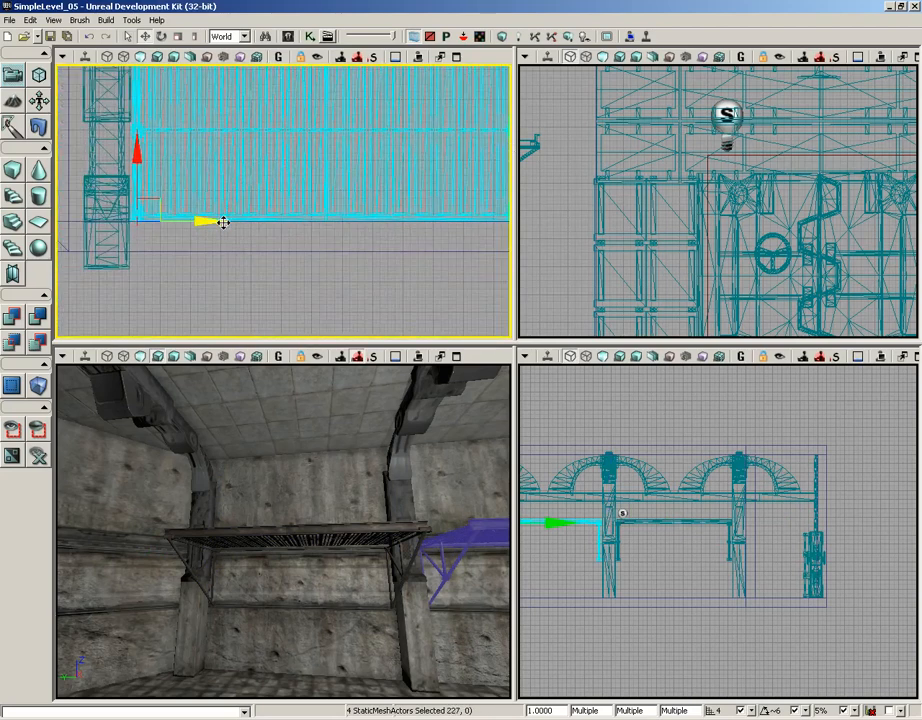
{"action": "left_click_drag", "start_coordinate": [212, 221], "coordinate": [333, 277]}
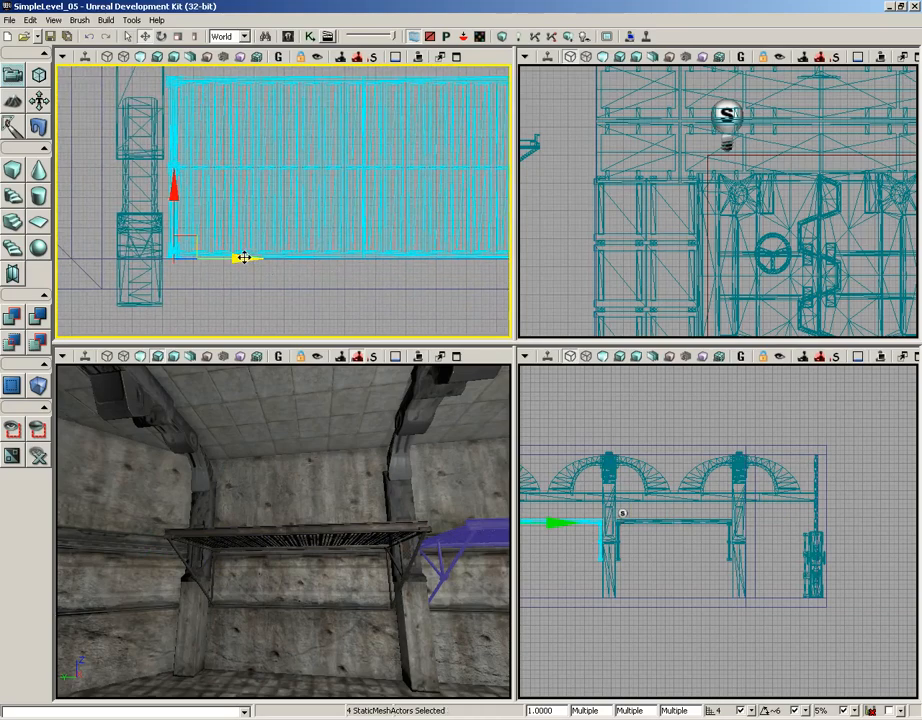
{"action": "left_click_drag", "start_coordinate": [245, 258], "coordinate": [240, 258]}
{"action": "left_click_drag", "start_coordinate": [307, 239], "coordinate": [156, 235]}
{"action": "scroll", "coordinate": [157, 235], "scroll_direction": "down", "scroll_amount": 5}
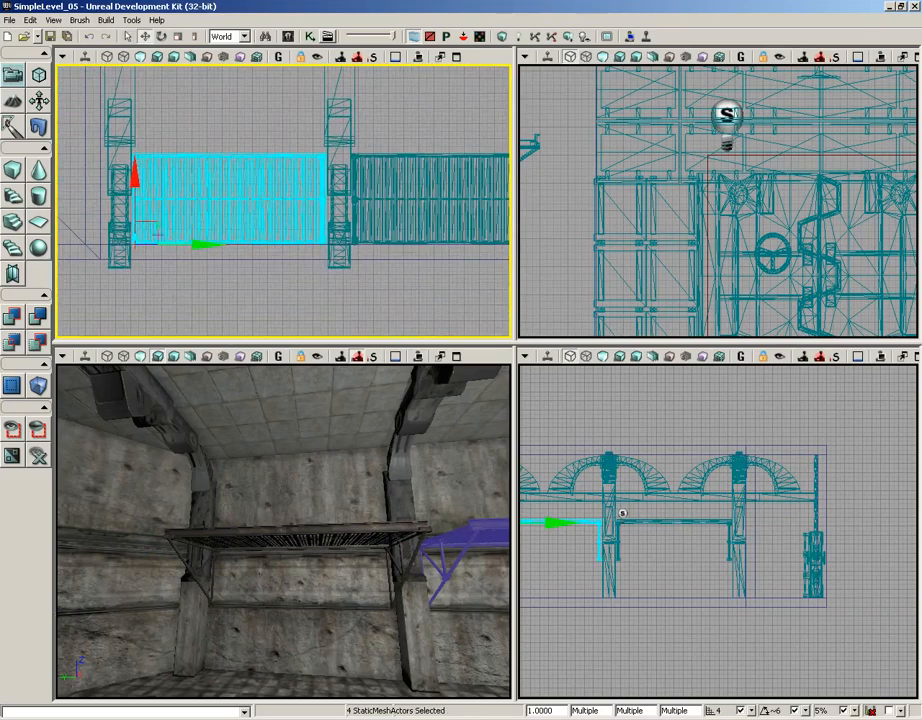
- Select all eight walkway pieces and duplicate them across to the opposite wall
{"action": "left_click", "coordinate": [200, 582], "text": "ctrl"}
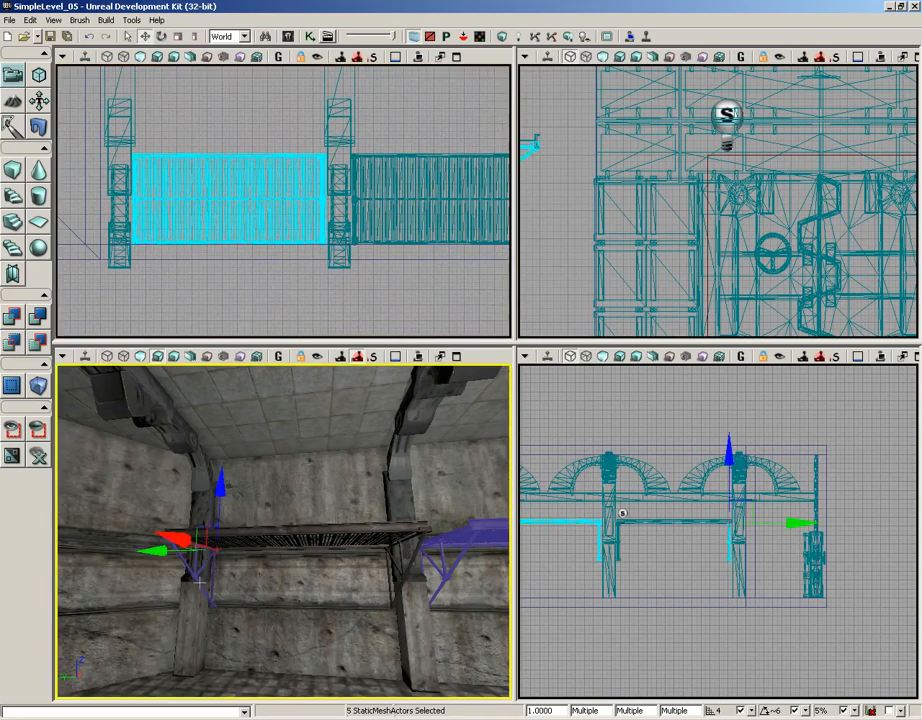
{"action": "left_click", "coordinate": [405, 581], "text": "ctrl"}
{"action": "left_click", "coordinate": [317, 533], "text": "ctrl"}
{"action": "left_click", "coordinate": [223, 531], "text": "ctrl"}
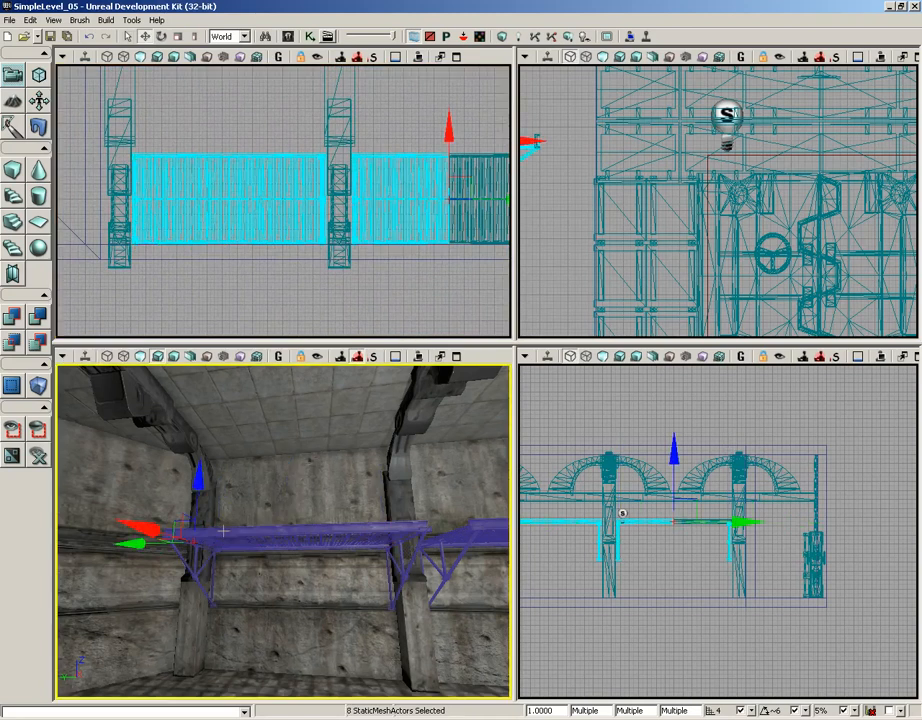
{"action": "right_click_drag", "start_coordinate": [284, 602], "coordinate": [387, 600]}
{"action": "scroll", "coordinate": [294, 278], "scroll_direction": "down", "scroll_amount": 2}
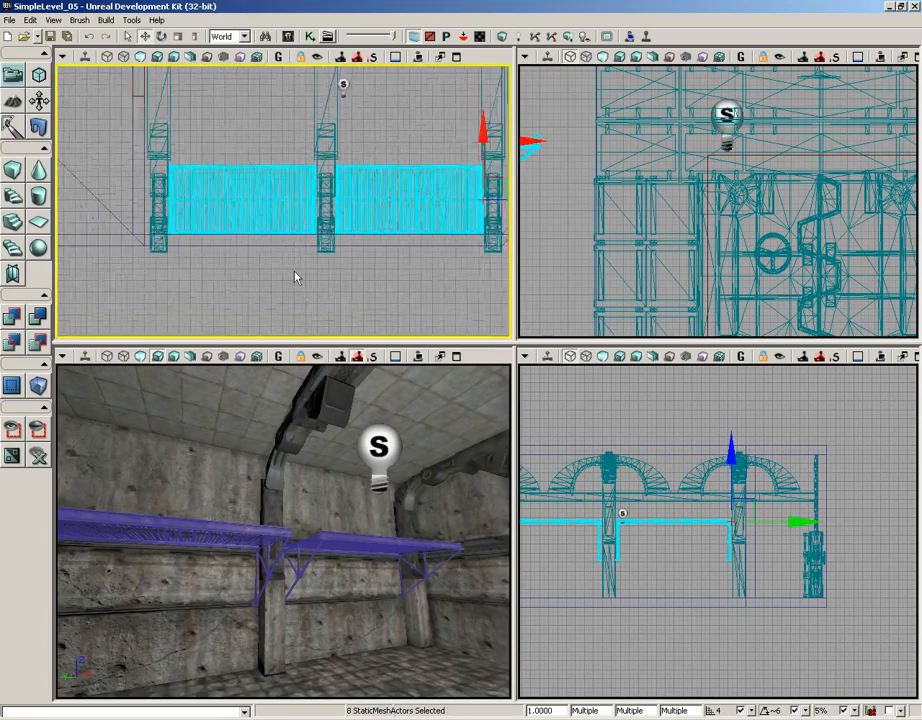
{"action": "scroll", "coordinate": [294, 278], "scroll_direction": "down", "scroll_amount": 6}
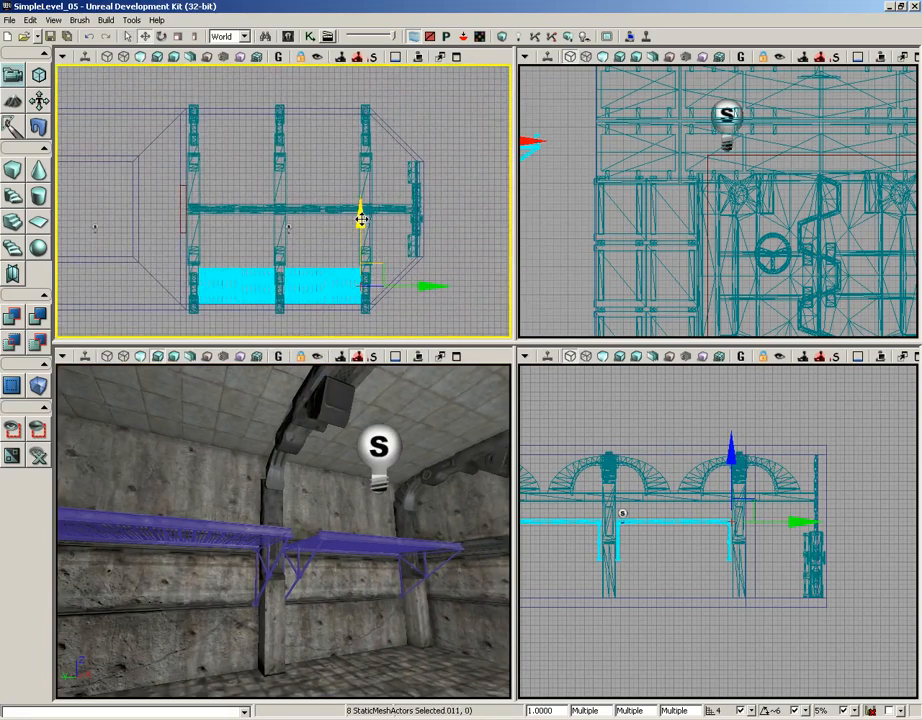
{"action": "left_click_drag", "start_coordinate": [360, 214], "coordinate": [360, 180]}
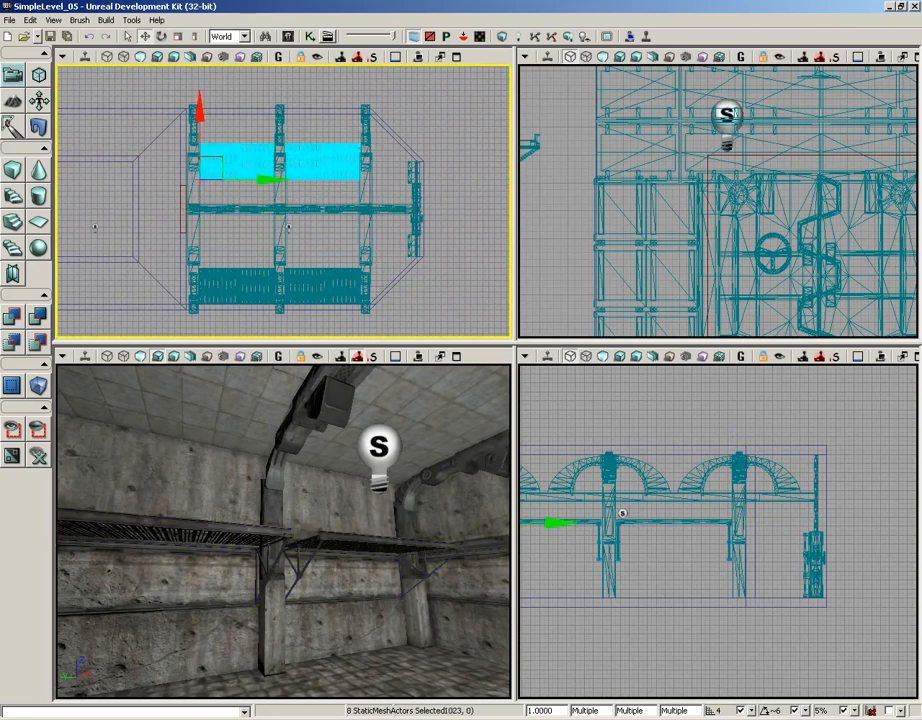
- Rotate the duplicated walkway so it faces back towards the room from the opposite wall
{"action": "key", "text": "space"}
{"action": "left_click_drag", "start_coordinate": [233, 117], "coordinate": [496, 210]}
{"action": "key", "text": "space"}
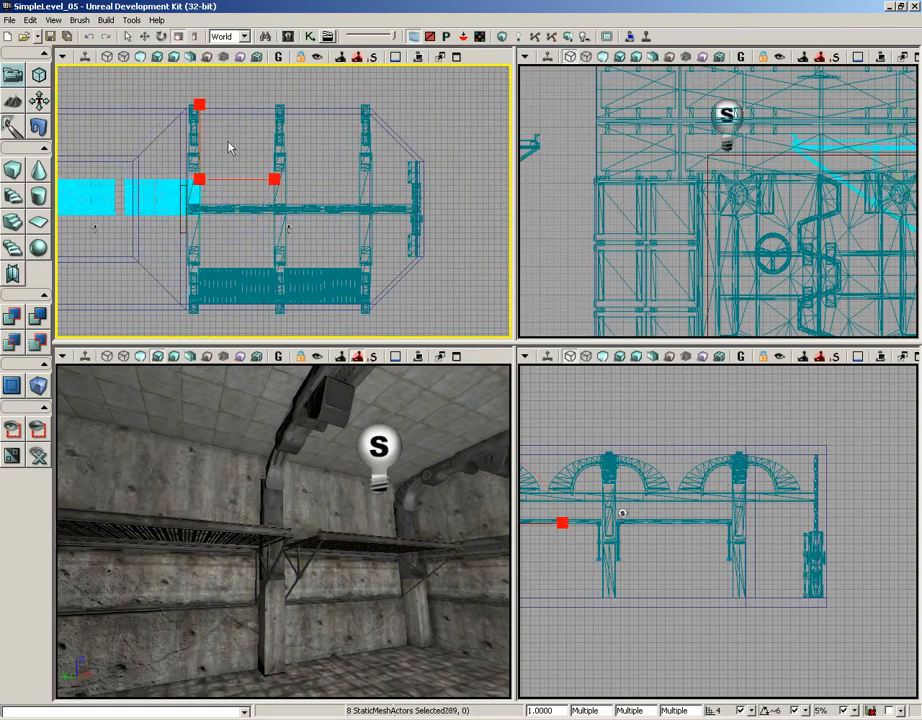
{"action": "key", "text": "space"}
- Position the rotated walkway against the pillars on the opposite wall, undoing a misplaced move
{"action": "left_click_drag", "start_coordinate": [222, 156], "coordinate": [386, 93]}
{"action": "right_click_drag", "start_coordinate": [412, 115], "coordinate": [381, 128]}
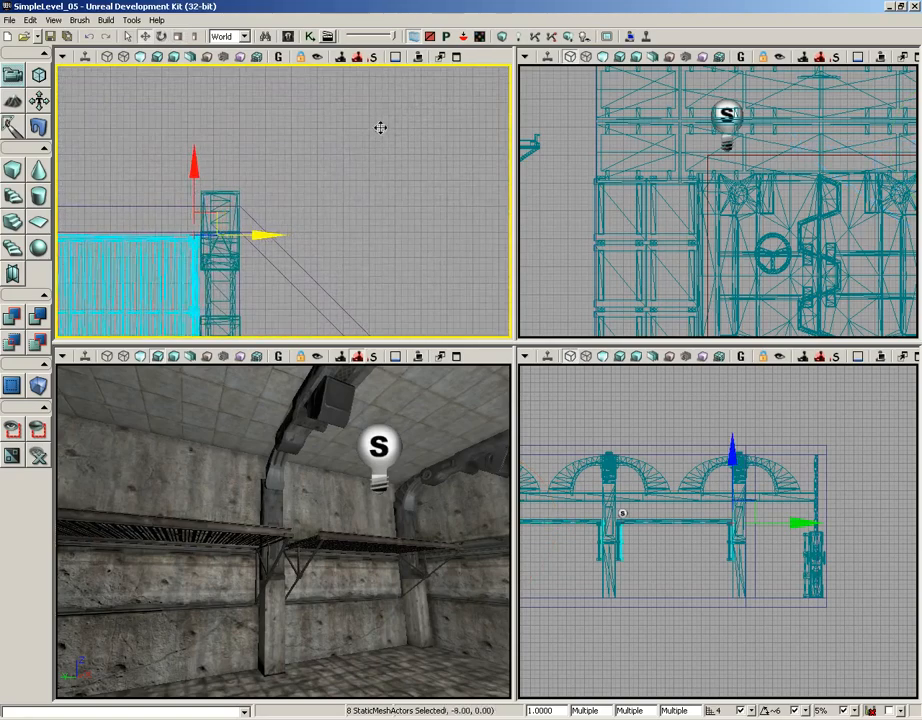
{"action": "left_click_drag", "start_coordinate": [381, 128], "coordinate": [365, 142]}
{"action": "right_click_drag", "start_coordinate": [311, 168], "coordinate": [408, 142]}
{"action": "scroll", "coordinate": [406, 87], "scroll_direction": "up", "scroll_amount": 5}
{"action": "left_click", "coordinate": [407, 87]}
{"action": "key", "text": "ctrl+z"}
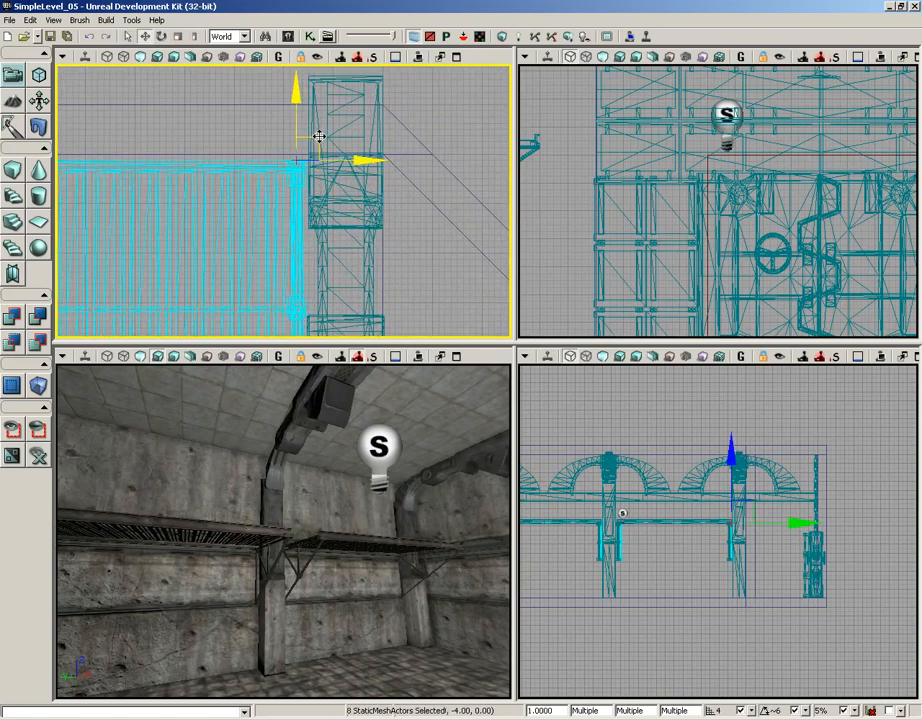
{"action": "left_click_drag", "start_coordinate": [320, 138], "coordinate": [298, 117]}
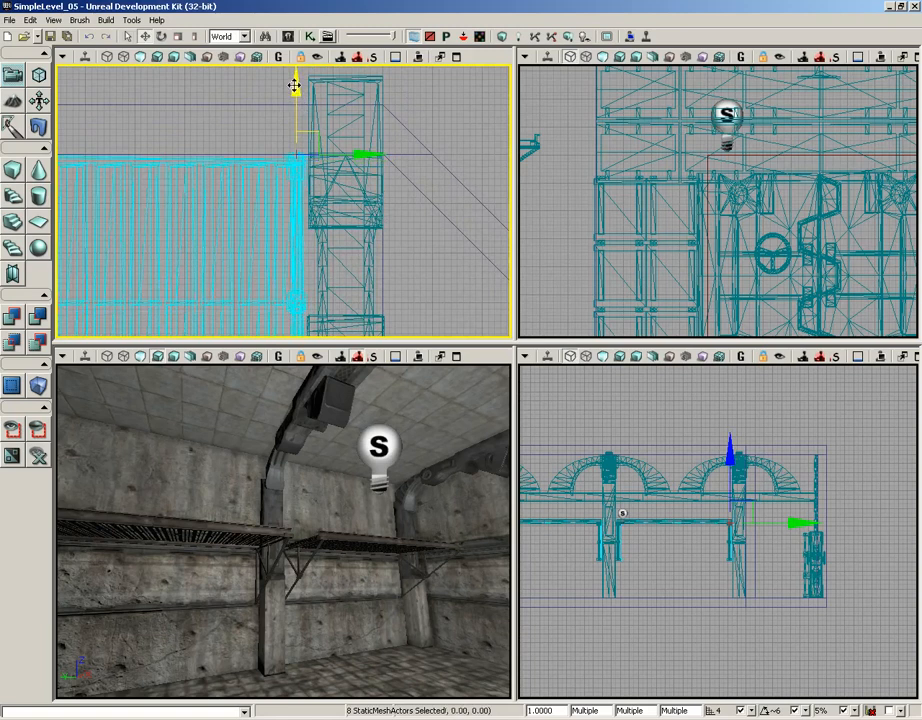
- Nudge the walkway up against the pillars in the top view and deselect it
{"action": "left_click_drag", "start_coordinate": [387, 241], "coordinate": [389, 186]}
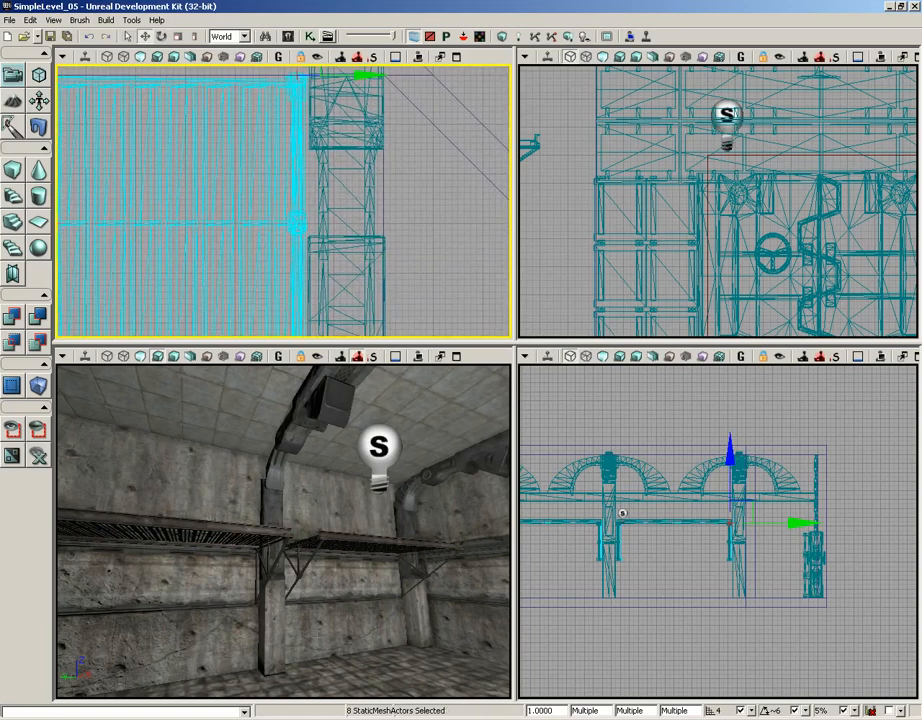
{"action": "left_click_drag", "start_coordinate": [274, 620], "coordinate": [475, 600]}
{"action": "left_click", "coordinate": [274, 620]}
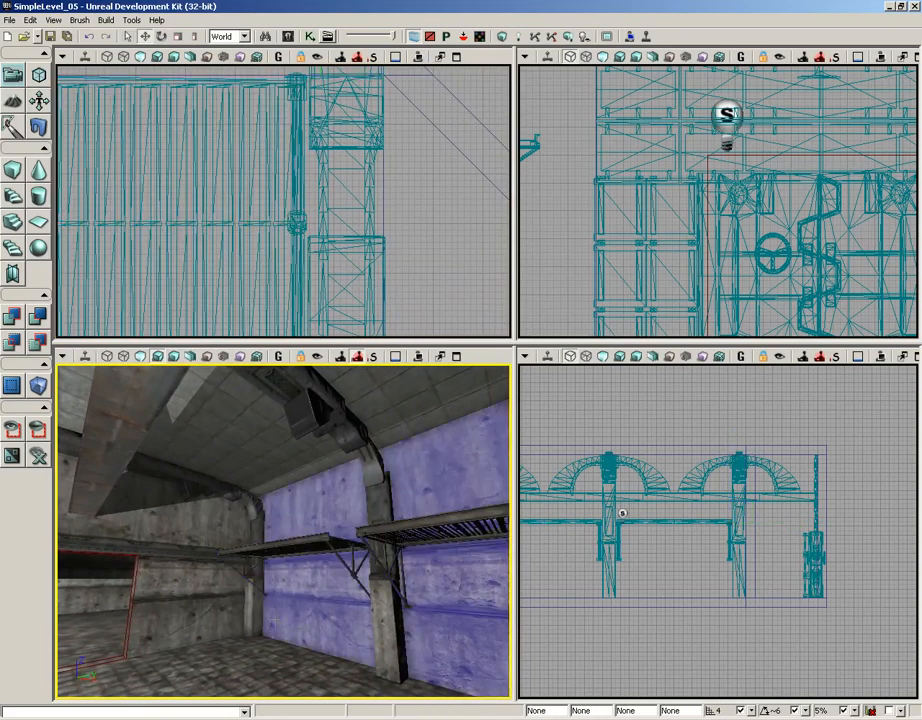
{"action": "key", "text": "Escape"}
{"action": "left_click_drag", "start_coordinate": [293, 611], "coordinate": [154, 605]}
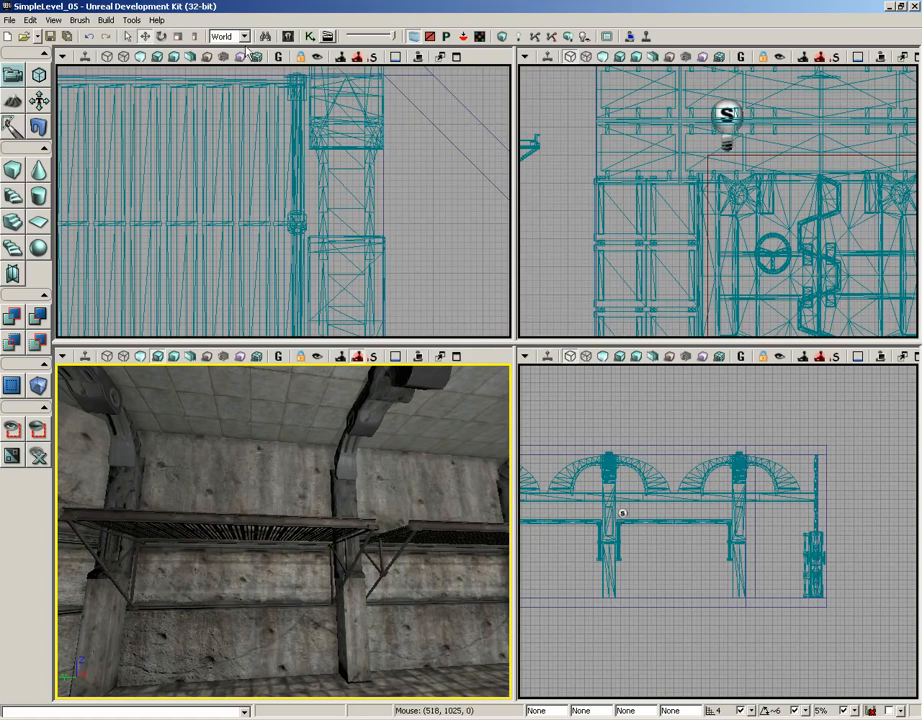
- Search the content browser for crate and place the S_LT_Mech_SM_Cratebox02a static mesh into the level
{"action": "left_click", "coordinate": [288, 38]}
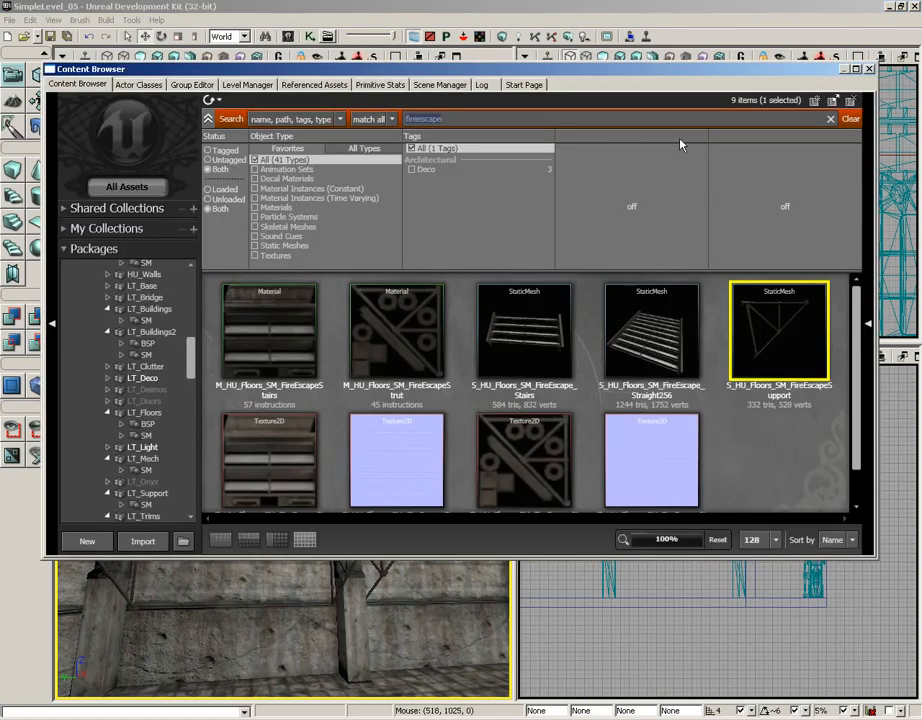
{"action": "type", "text": "crate"}
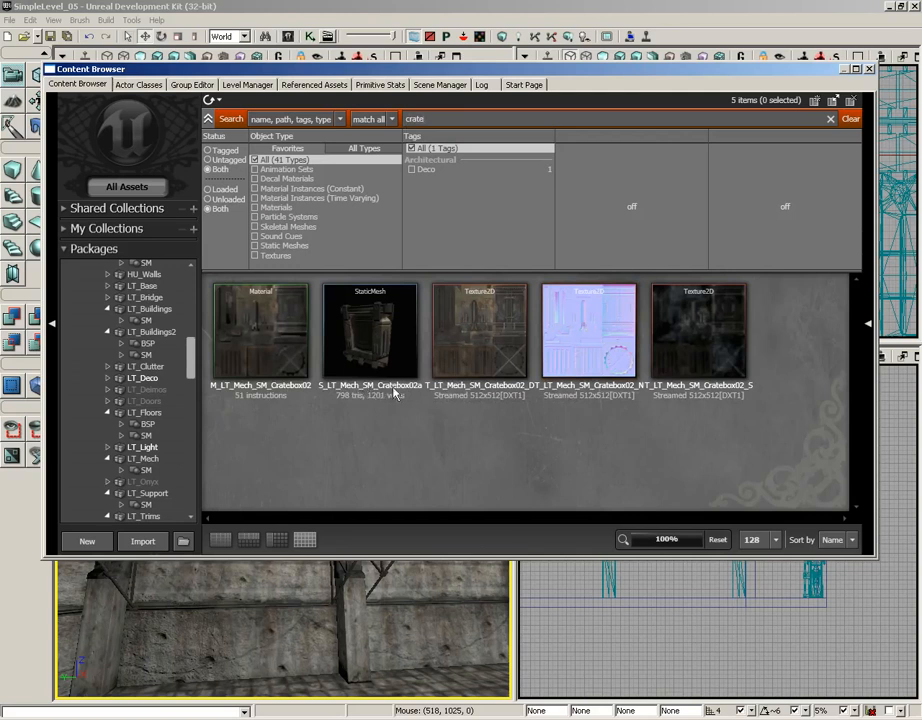
{"action": "left_click", "coordinate": [366, 348]}
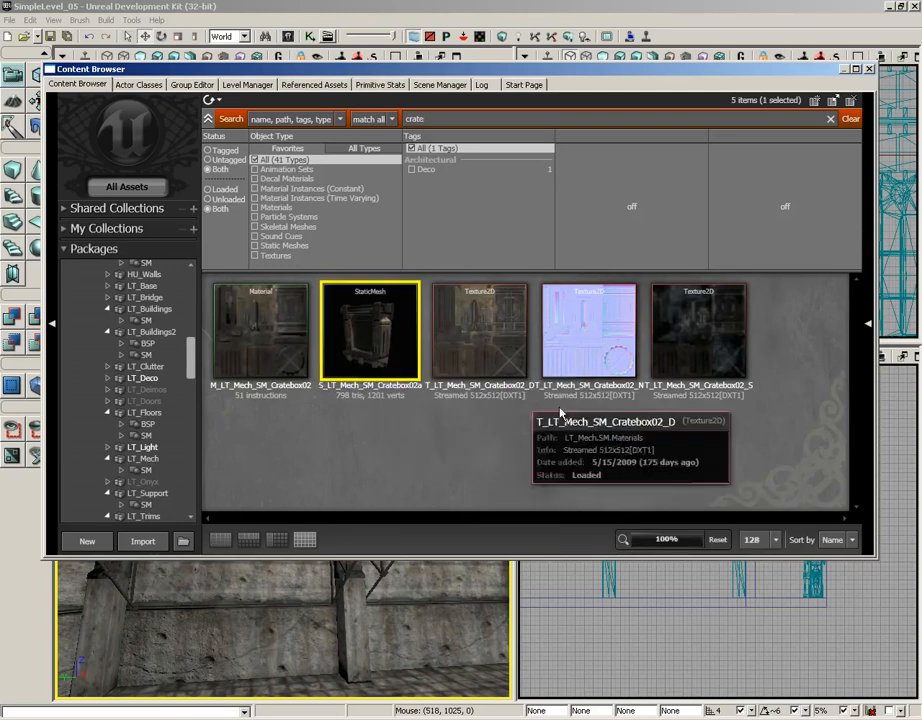
{"action": "left_click", "coordinate": [870, 69]}
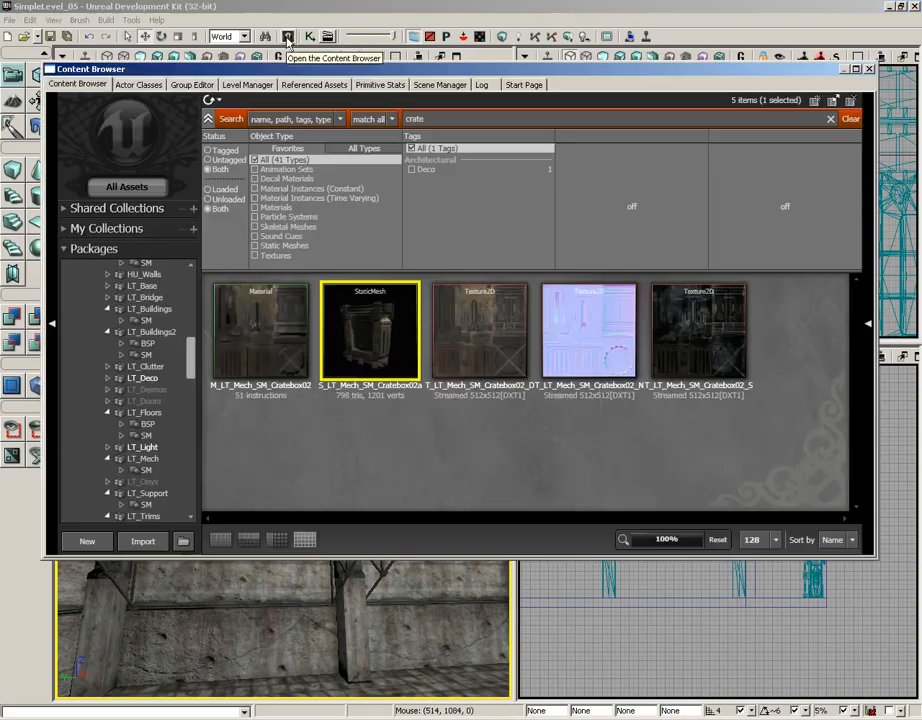
{"action": "left_click", "coordinate": [287, 36]}
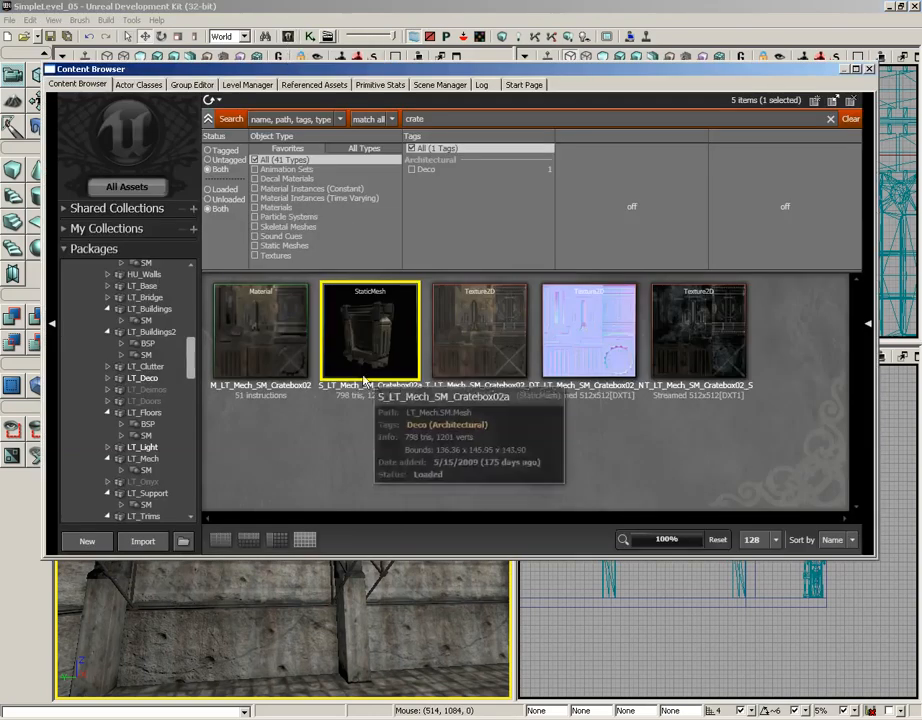
{"action": "left_click_drag", "start_coordinate": [364, 379], "coordinate": [270, 605]}
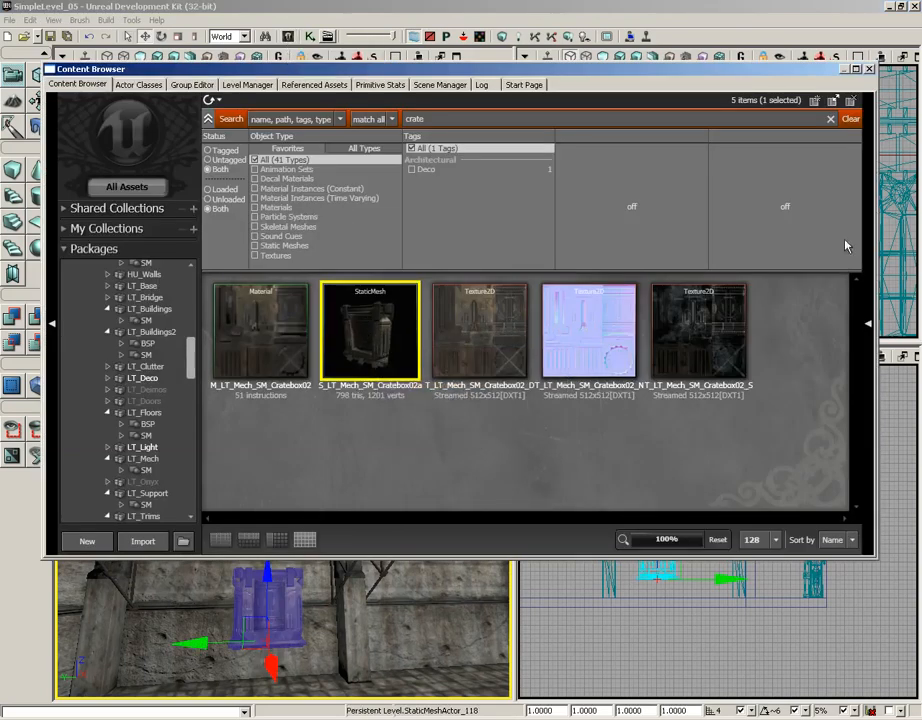
{"action": "left_click", "coordinate": [870, 70]}
- Lower the crate onto the walkway deck, refining its height in the side view
{"action": "left_click_drag", "start_coordinate": [335, 544], "coordinate": [312, 400]}
{"action": "mouse_move", "coordinate": [306, 593]}
{"action": "right_mouse_down"}
{"action": "mouse_move", "coordinate": [306, 550]}
{"action": "mouse_move", "coordinate": [350, 560]}
{"action": "mouse_move", "coordinate": [306, 593]}
{"action": "right_mouse_up"}
{"action": "left_click_drag", "start_coordinate": [355, 594], "coordinate": [362, 594]}
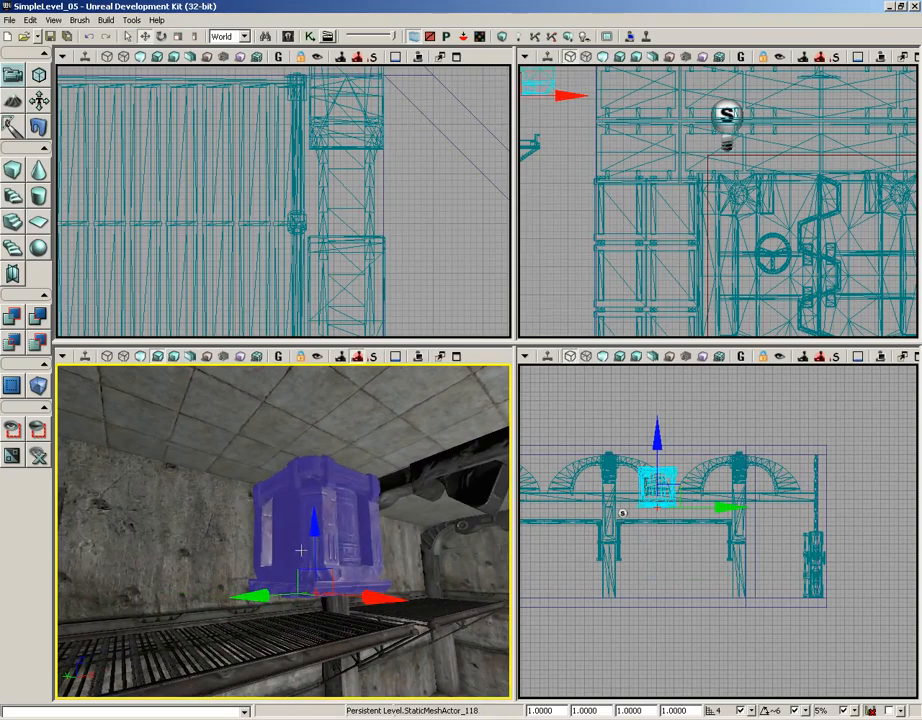
{"action": "left_click_drag", "start_coordinate": [315, 526], "coordinate": [315, 561]}
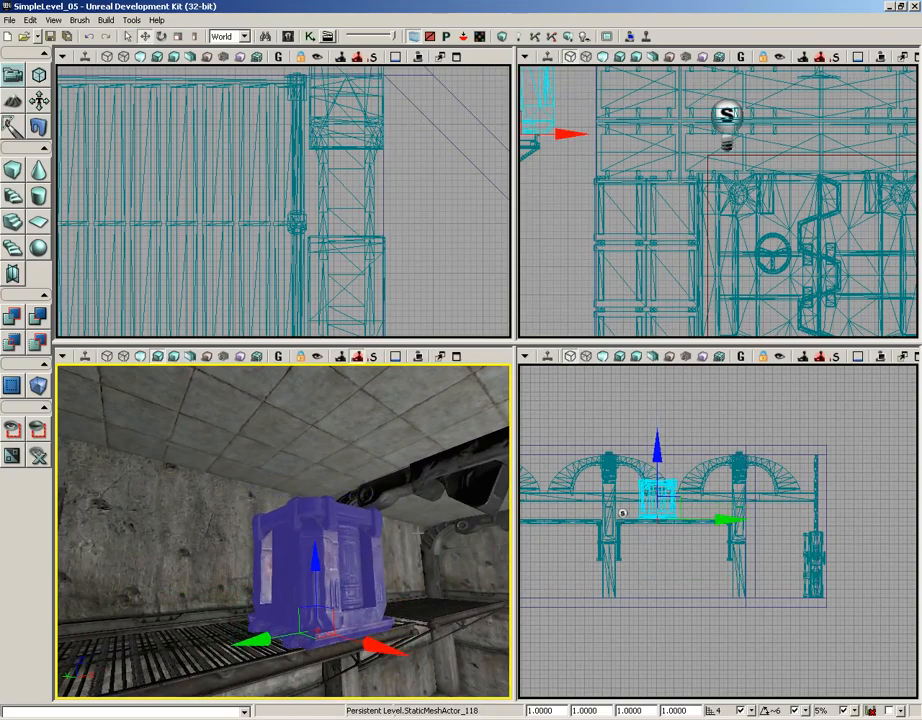
{"action": "left_click_drag", "start_coordinate": [645, 562], "coordinate": [847, 582]}
{"action": "scroll", "coordinate": [698, 609], "scroll_direction": "up", "scroll_amount": 6}
{"action": "scroll", "coordinate": [850, 677], "scroll_direction": "up", "scroll_amount": 10}
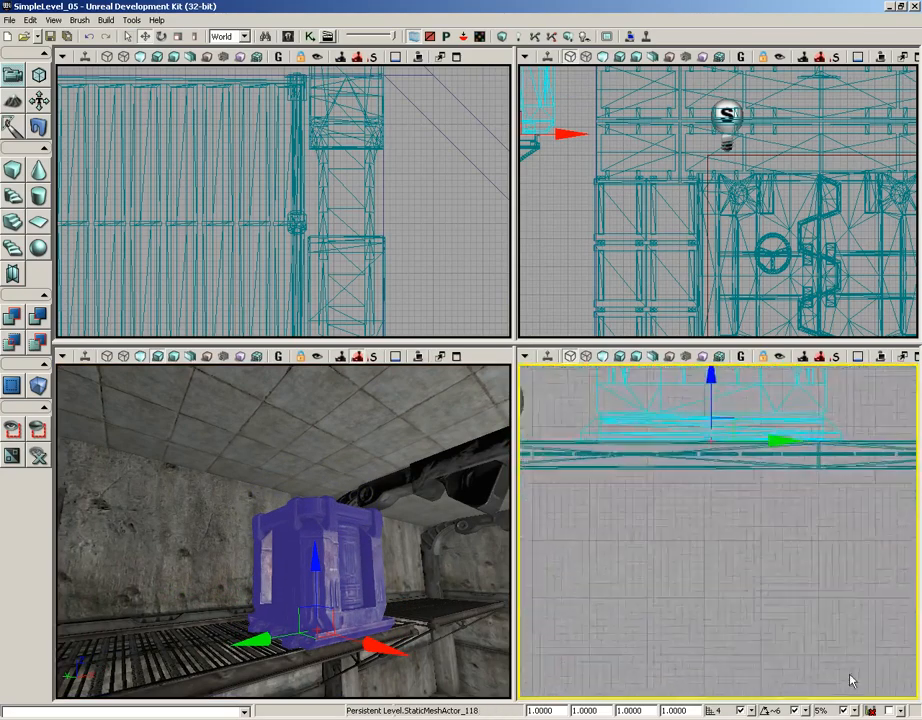
{"action": "left_click_drag", "start_coordinate": [800, 551], "coordinate": [837, 618]}
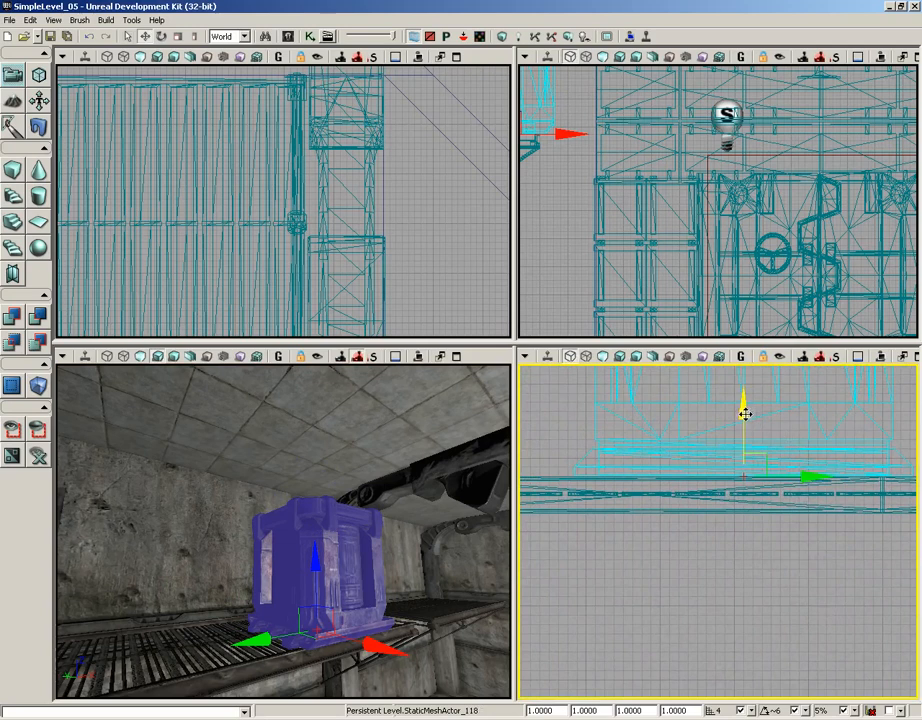
{"action": "left_click_drag", "start_coordinate": [745, 405], "coordinate": [745, 428]}
- Slide the crate along the walkway near the pillar
{"action": "left_click_drag", "start_coordinate": [408, 649], "coordinate": [408, 612]}
{"action": "right_click_drag", "start_coordinate": [408, 612], "coordinate": [372, 629]}
{"action": "left_click_drag", "start_coordinate": [379, 492], "coordinate": [345, 502]}
{"action": "mouse_move", "coordinate": [379, 566]}
{"action": "right_mouse_down"}
{"action": "mouse_move", "coordinate": [346, 555]}
{"action": "mouse_move", "coordinate": [315, 494]}
{"action": "mouse_move", "coordinate": [243, 563]}
{"action": "mouse_move", "coordinate": [367, 566]}
{"action": "right_mouse_up"}
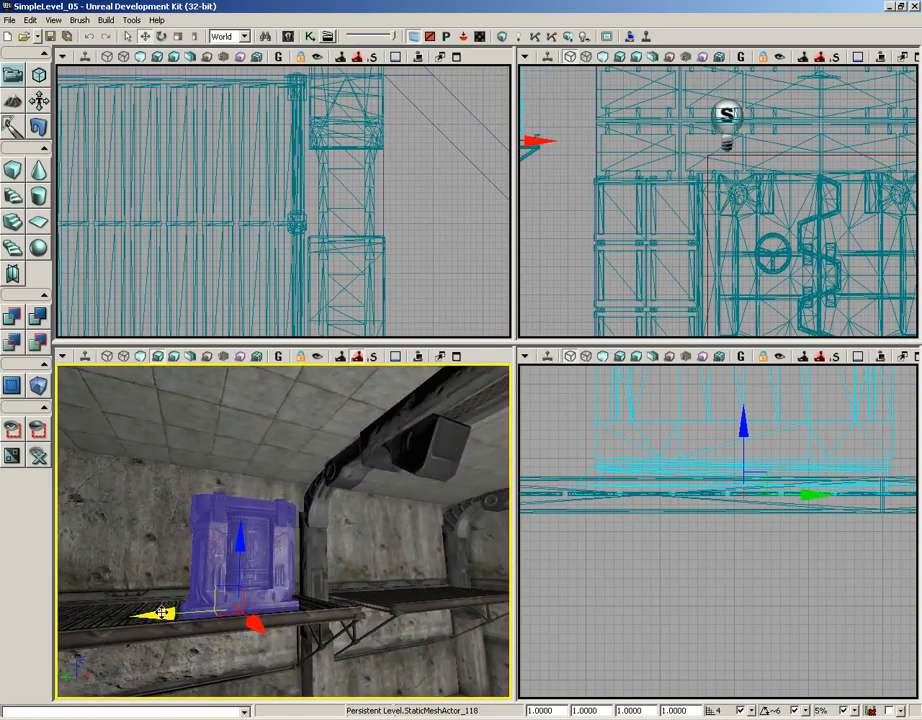
{"action": "left_click_drag", "start_coordinate": [158, 614], "coordinate": [175, 612]}
- Rotate the crate slightly on the walkway
{"action": "key", "text": "space"}
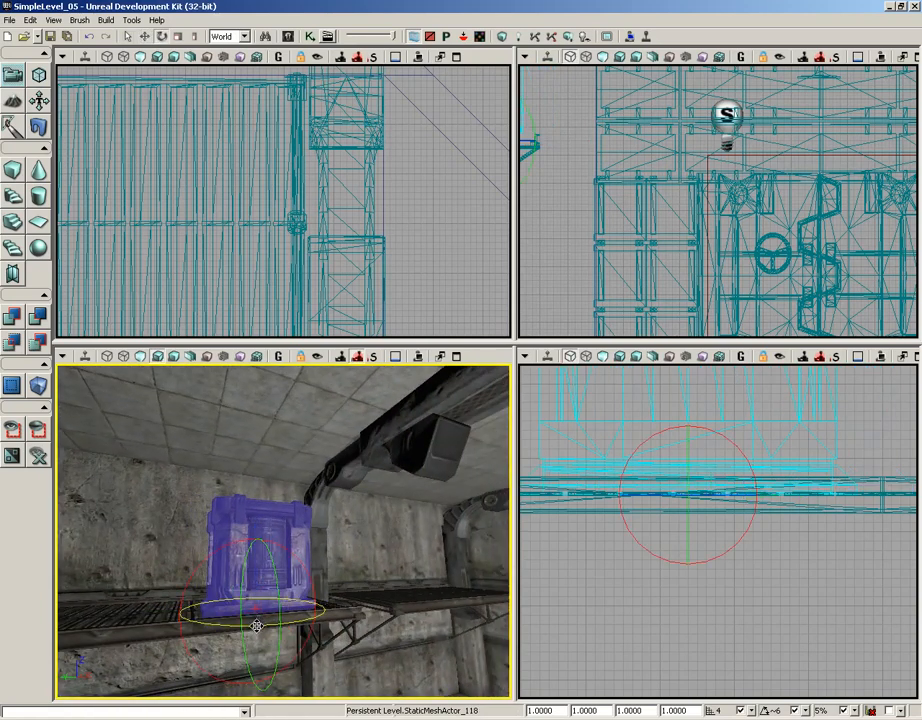
{"action": "left_click_drag", "start_coordinate": [251, 623], "coordinate": [195, 627]}
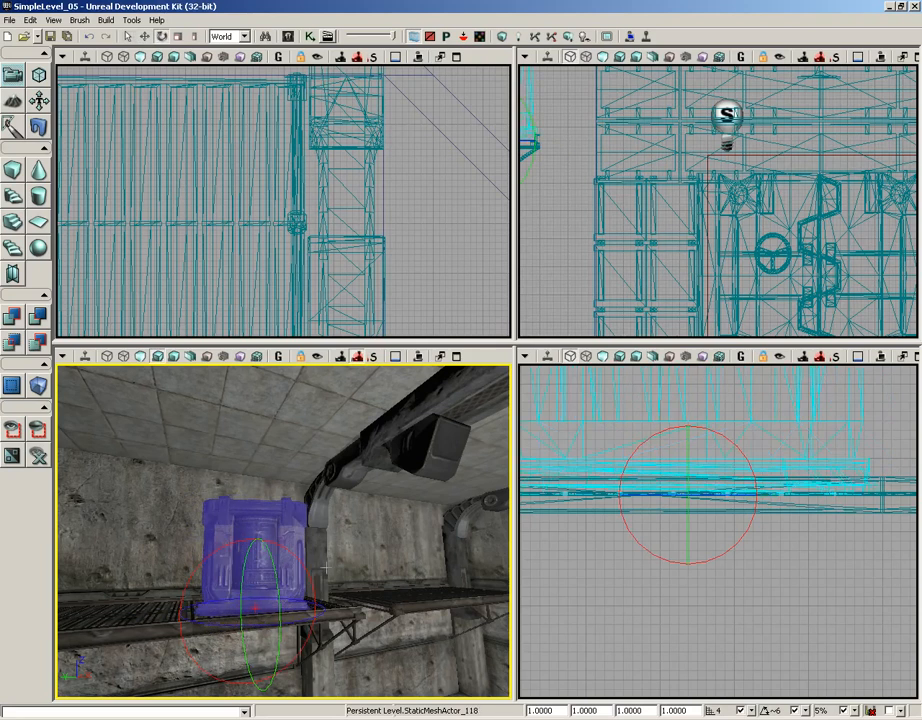
{"action": "key", "text": "space"}
{"action": "right_click_drag", "start_coordinate": [338, 527], "coordinate": [275, 525]}
{"action": "key", "text": "space"}
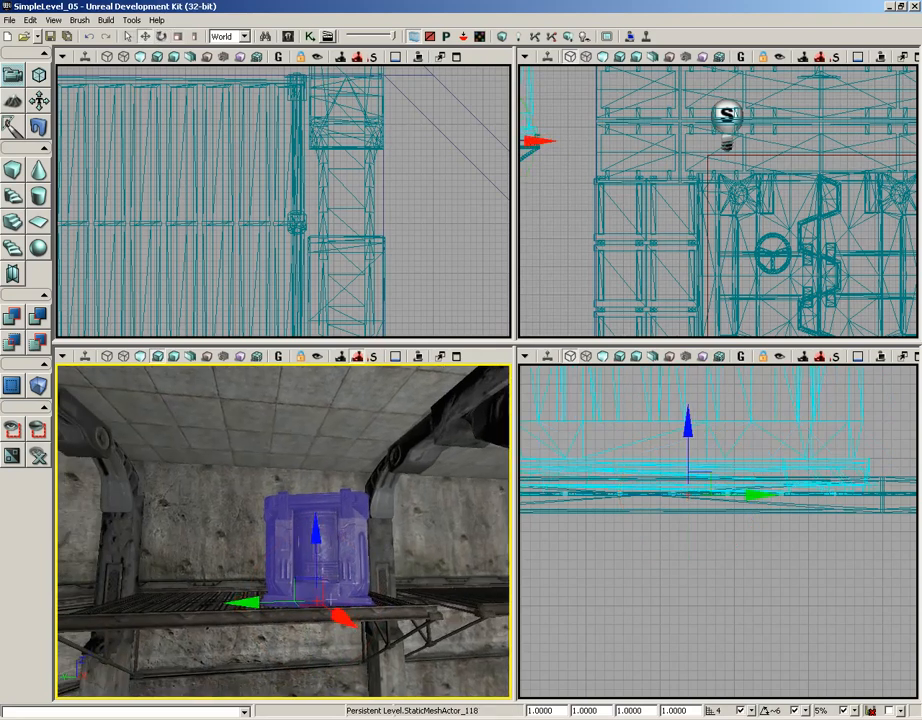
- Duplicate the crate along the walkway and turn the copy slightly
{"action": "left_click_drag", "start_coordinate": [266, 600], "coordinate": [128, 600], "text": "alt"}
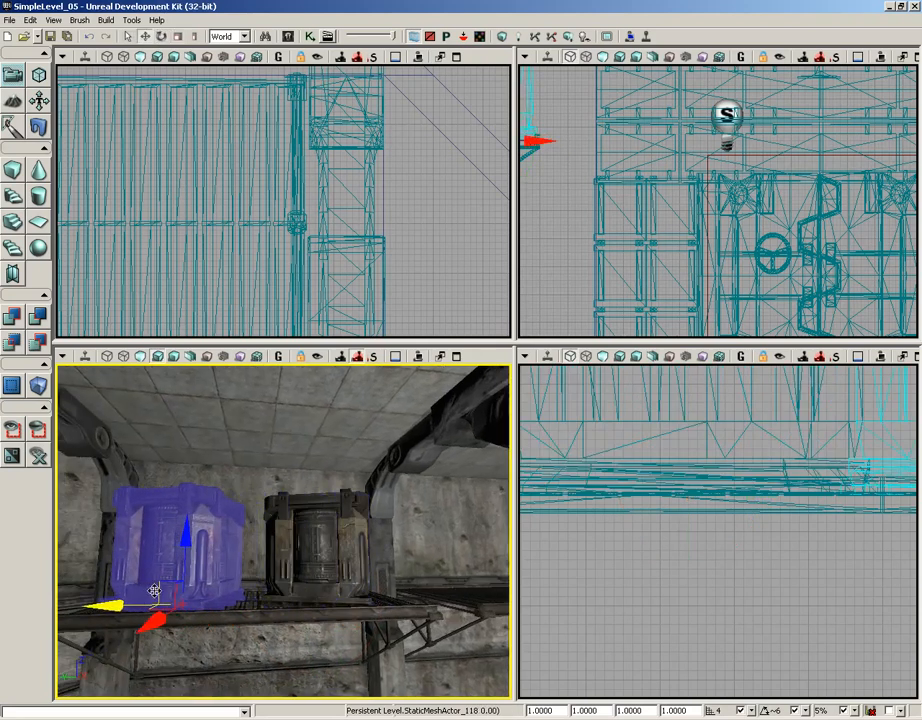
{"action": "key", "text": "space"}
{"action": "left_click_drag", "start_coordinate": [217, 617], "coordinate": [304, 617]}
- Select both crates and rotate them together
{"action": "left_click", "coordinate": [292, 524], "text": "ctrl"}
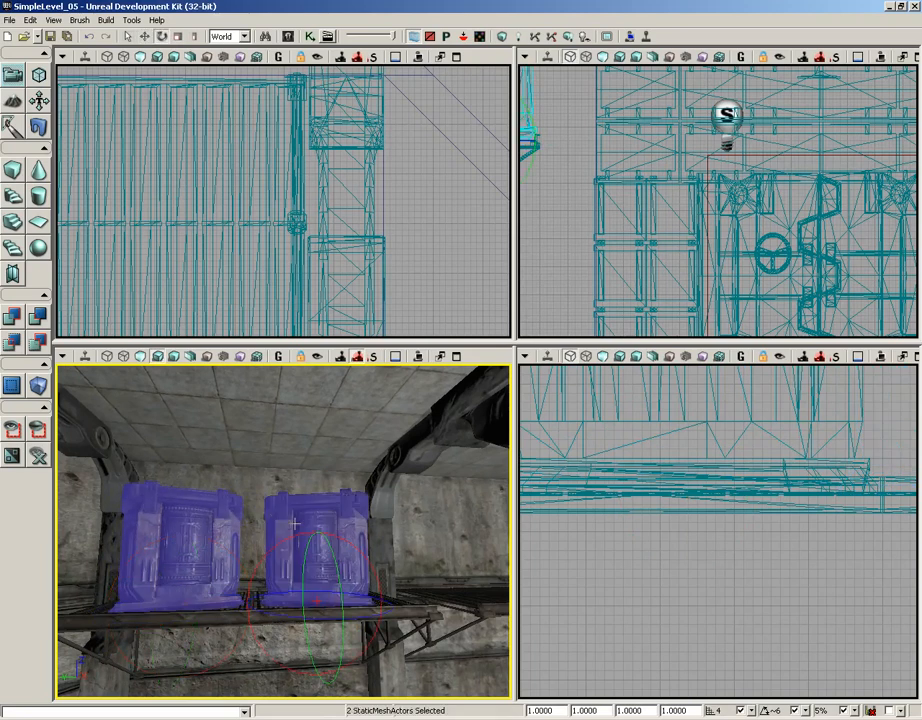
{"action": "right_click_drag", "start_coordinate": [249, 511], "coordinate": [345, 497]}
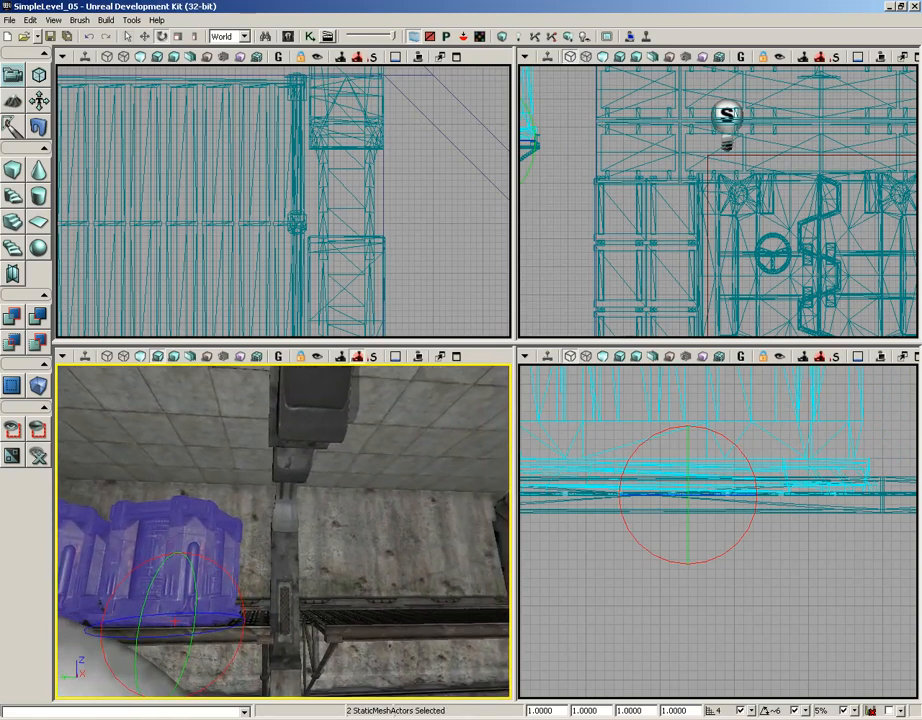
{"action": "key", "text": "space"}
{"action": "key", "text": "space"}
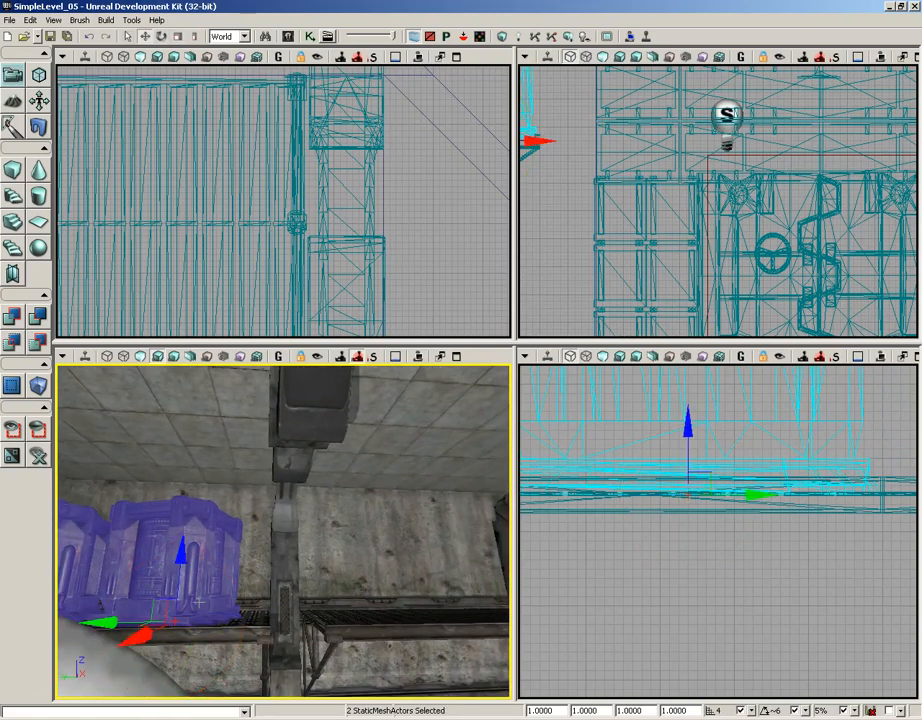
- Duplicate the pair of crates further along the walkway and rotate one of the copies
{"action": "left_click_drag", "start_coordinate": [108, 617], "coordinate": [376, 620]}
{"action": "left_click", "coordinate": [380, 527]}
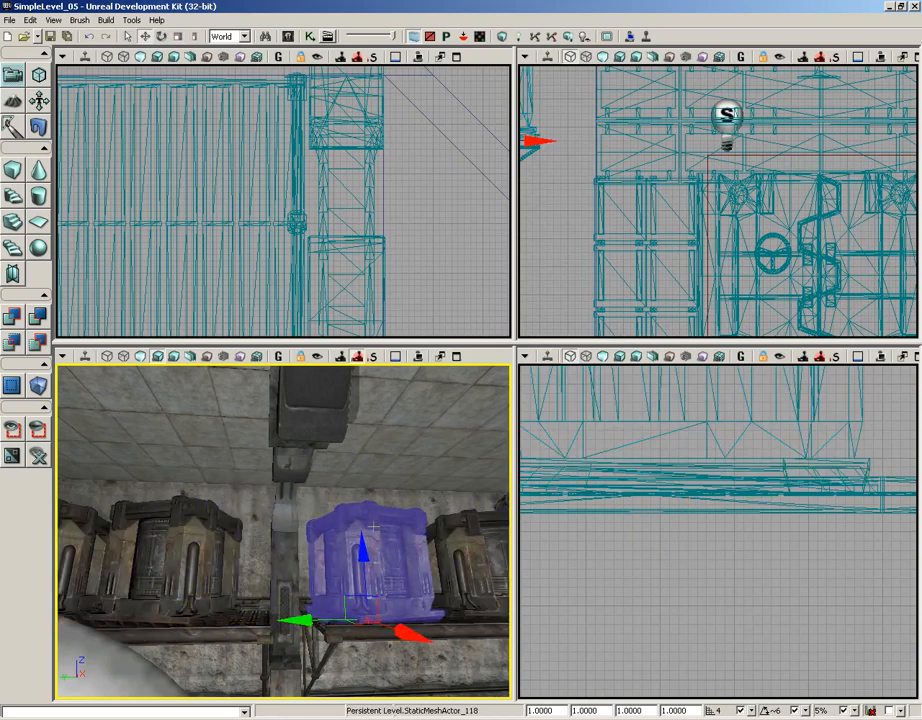
{"action": "key", "text": "space"}
{"action": "left_click_drag", "start_coordinate": [342, 631], "coordinate": [396, 630]}
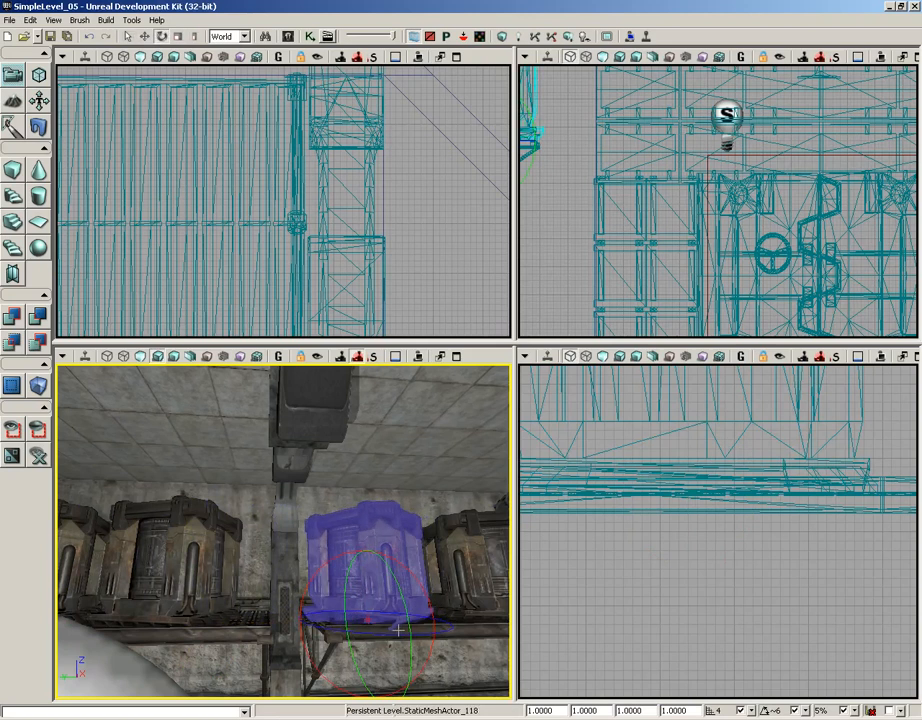
{"action": "key", "text": "space"}
{"action": "key", "text": "space"}
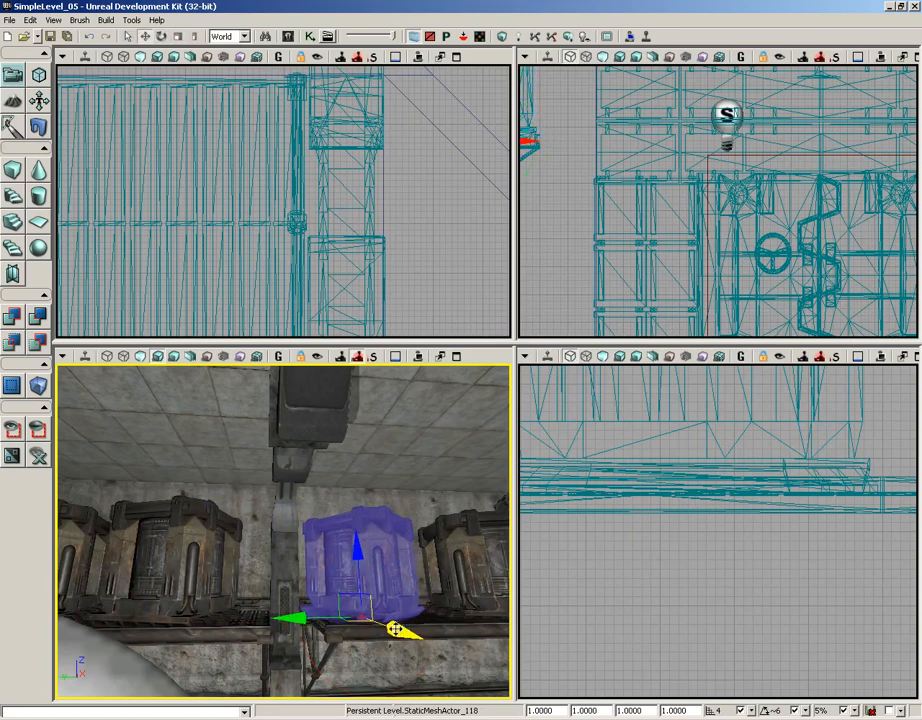
- Move crates along the walkways, placing one on the next walkway section beside the pillar
{"action": "right_click_drag", "start_coordinate": [400, 630], "coordinate": [293, 592]}
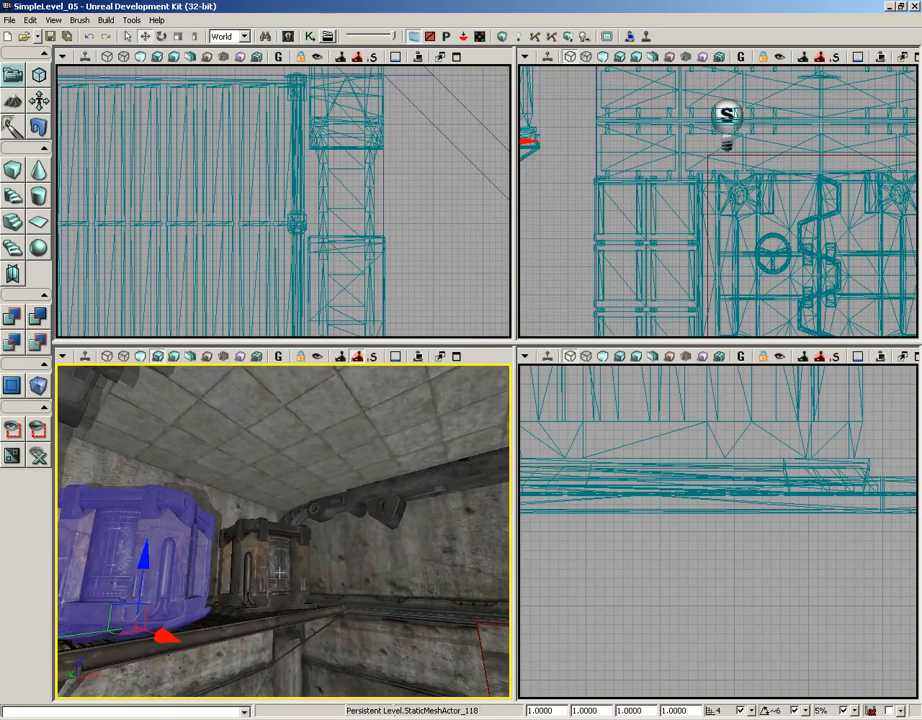
{"action": "left_click", "coordinate": [280, 573]}
{"action": "left_click_drag", "start_coordinate": [320, 585], "coordinate": [423, 594]}
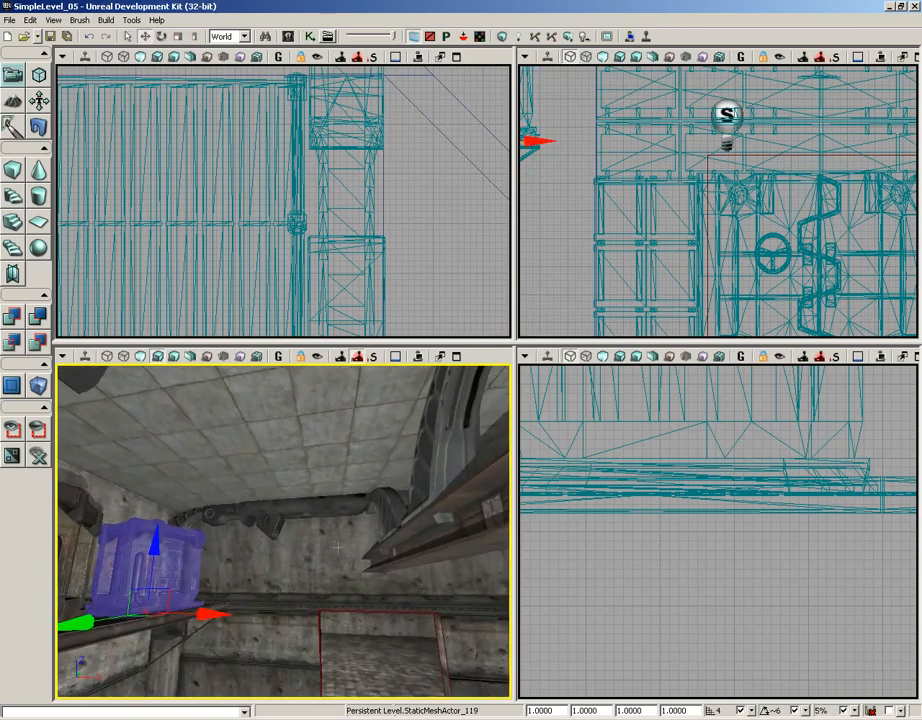
{"action": "left_click_drag", "start_coordinate": [206, 615], "coordinate": [512, 622]}
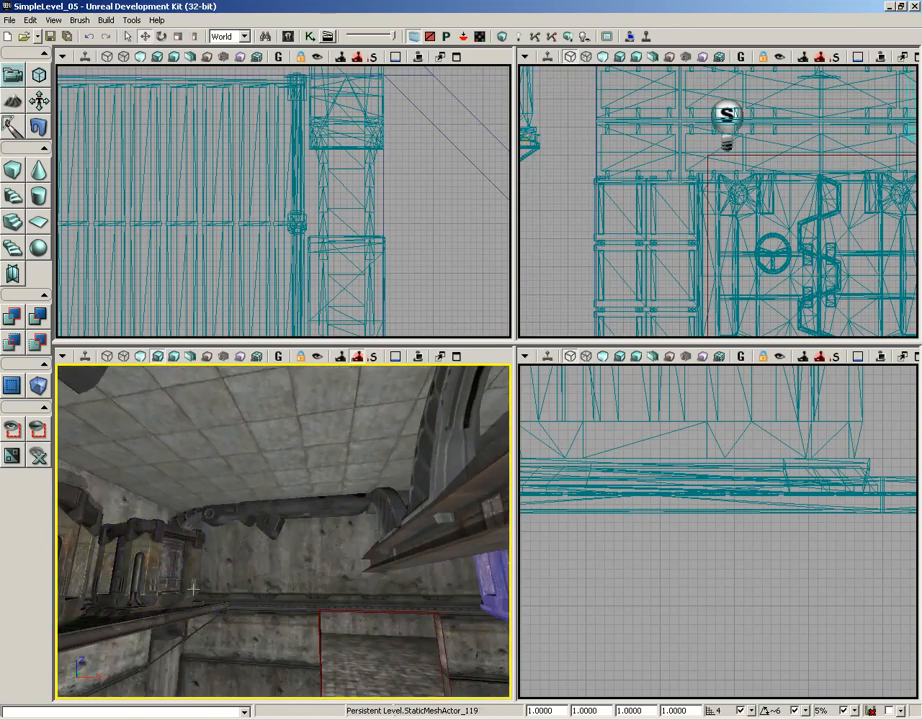
{"action": "left_click_drag", "start_coordinate": [222, 568], "coordinate": [269, 602]}
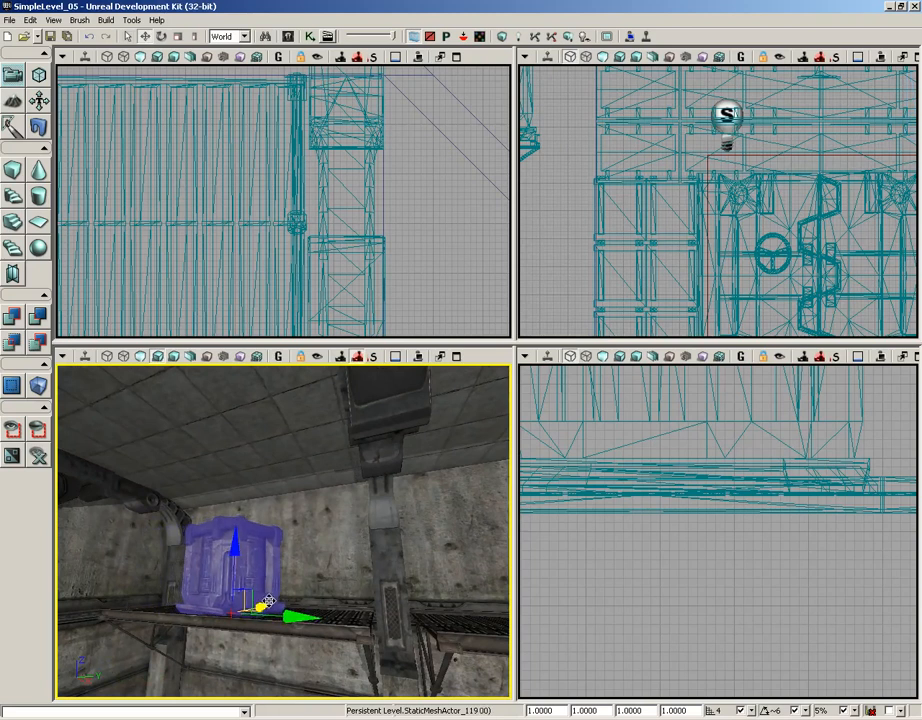
{"action": "right_click_drag", "start_coordinate": [234, 630], "coordinate": [249, 645]}
{"action": "left_click_drag", "start_coordinate": [240, 577], "coordinate": [434, 579], "text": "alt"}
{"action": "right_click_drag", "start_coordinate": [280, 540], "coordinate": [236, 516]}
- Switch to local coordinates, tip a crate onto its side and lower it onto the walkway
{"action": "key", "text": "space"}
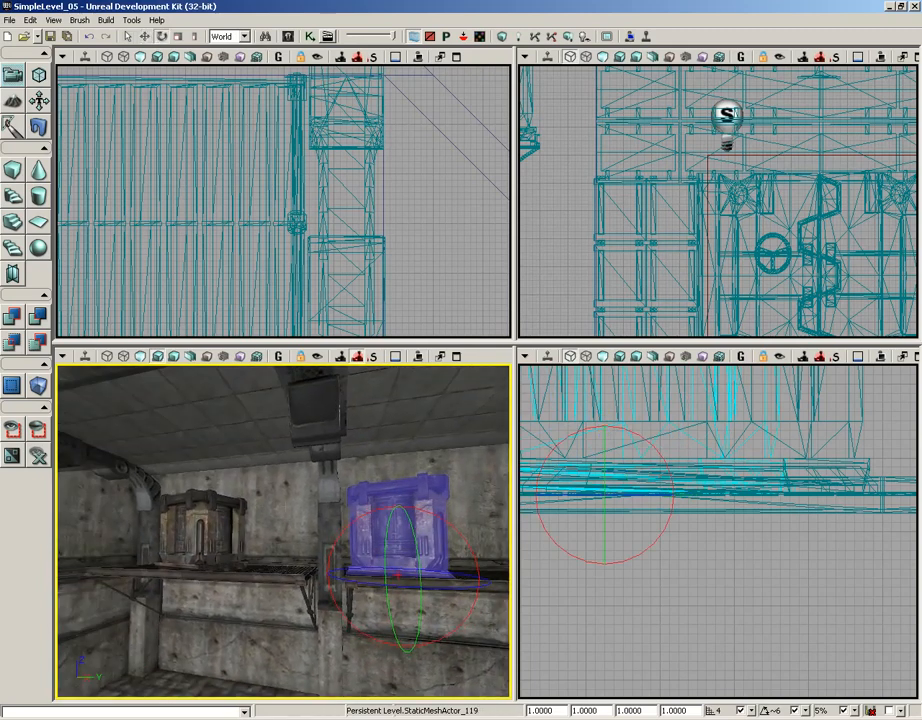
{"action": "left_click_drag", "start_coordinate": [285, 461], "coordinate": [313, 289]}
{"action": "left_click", "coordinate": [243, 36]}
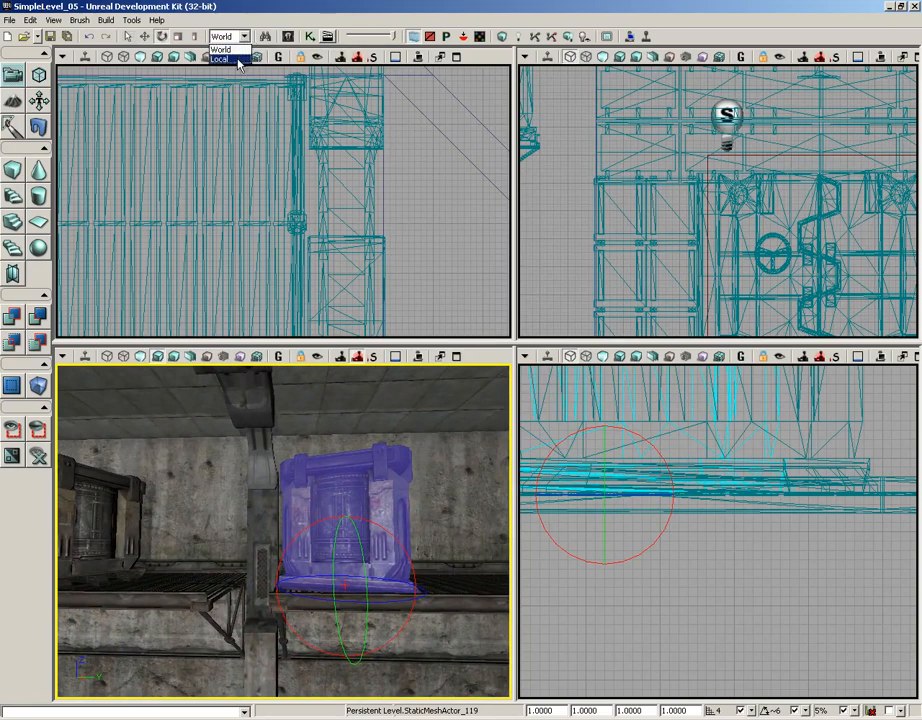
{"action": "left_click", "coordinate": [222, 62]}
{"action": "left_click_drag", "start_coordinate": [368, 524], "coordinate": [327, 457]}
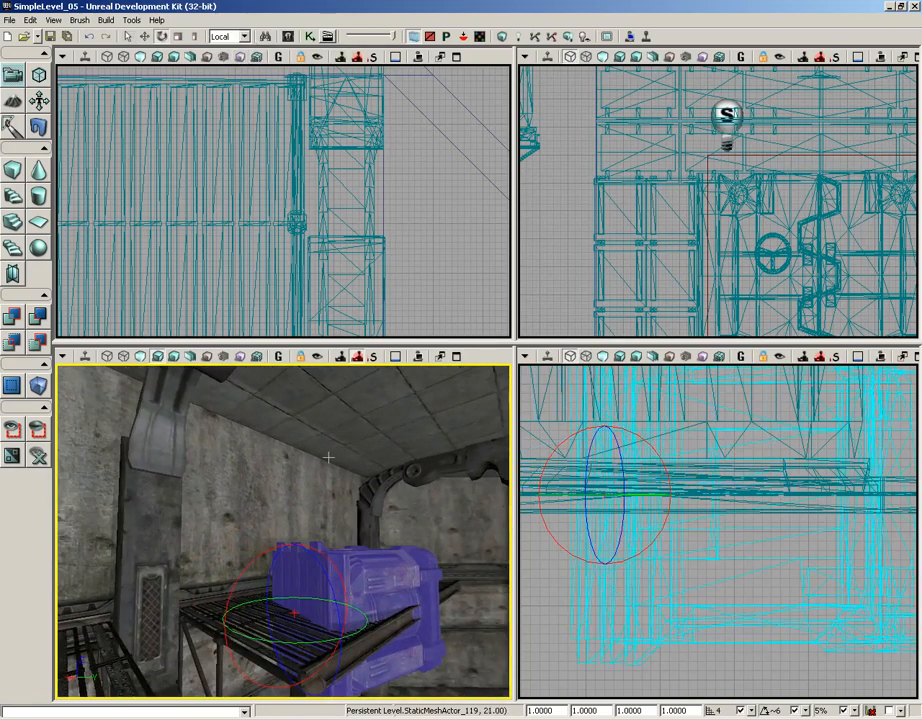
{"action": "key", "text": "space"}
{"action": "key", "text": "space"}
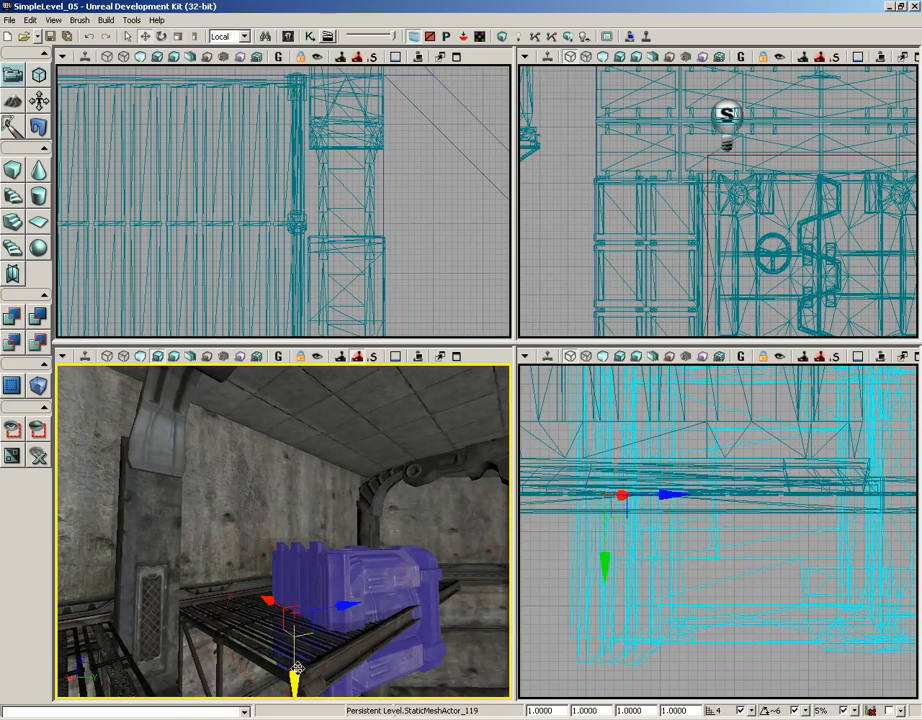
{"action": "left_click_drag", "start_coordinate": [297, 668], "coordinate": [330, 640]}
- Orbit around the room to inspect the crates placed on the walkways
{"action": "key", "text": "space"}
{"action": "key", "text": "space"}
{"action": "key", "text": "space"}
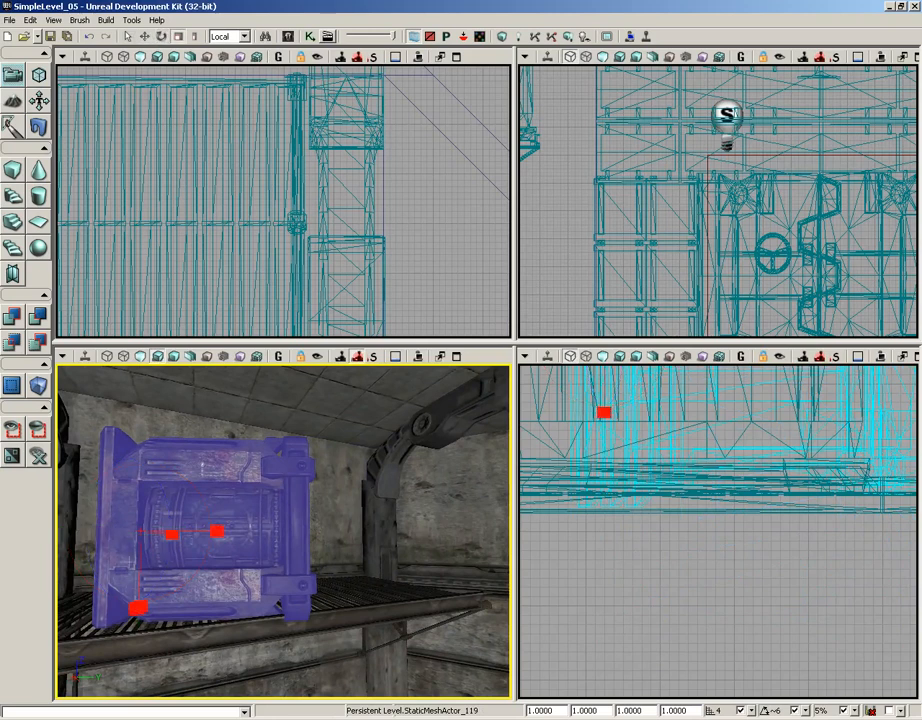
{"action": "left_click_drag", "start_coordinate": [185, 568], "coordinate": [95, 475]}
{"action": "left_click_drag", "start_coordinate": [347, 529], "coordinate": [357, 531]}
{"action": "left_click_drag", "start_coordinate": [366, 572], "coordinate": [190, 588]}
{"action": "right_click_drag", "start_coordinate": [190, 588], "coordinate": [109, 550]}
{"action": "left_click_drag", "start_coordinate": [219, 574], "coordinate": [216, 484]}
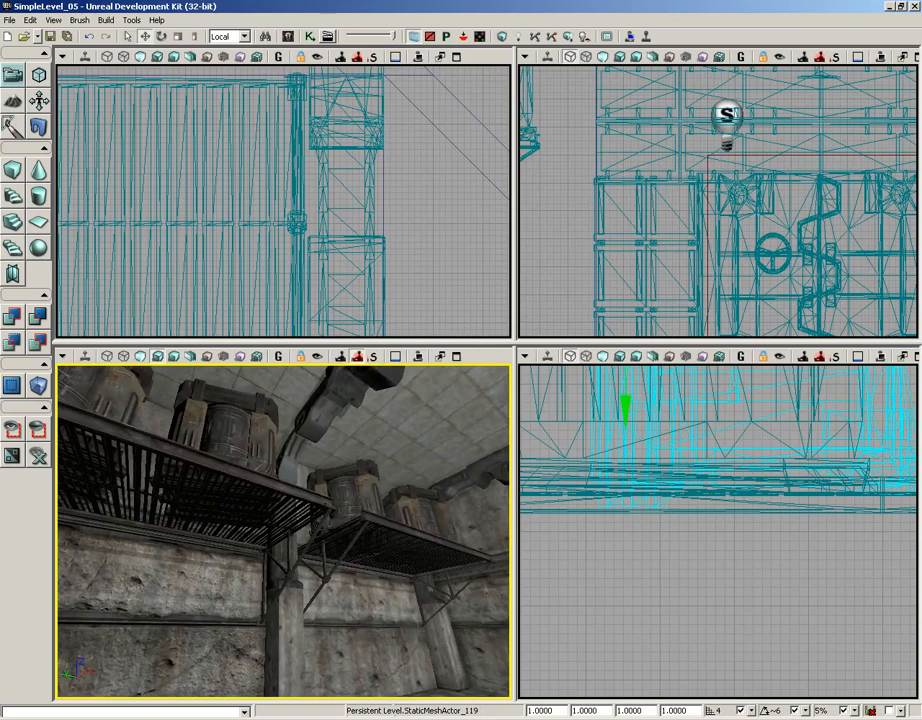
{"action": "left_click_drag", "start_coordinate": [216, 484], "coordinate": [511, 571]}
{"action": "left_click_drag", "start_coordinate": [205, 604], "coordinate": [241, 540]}
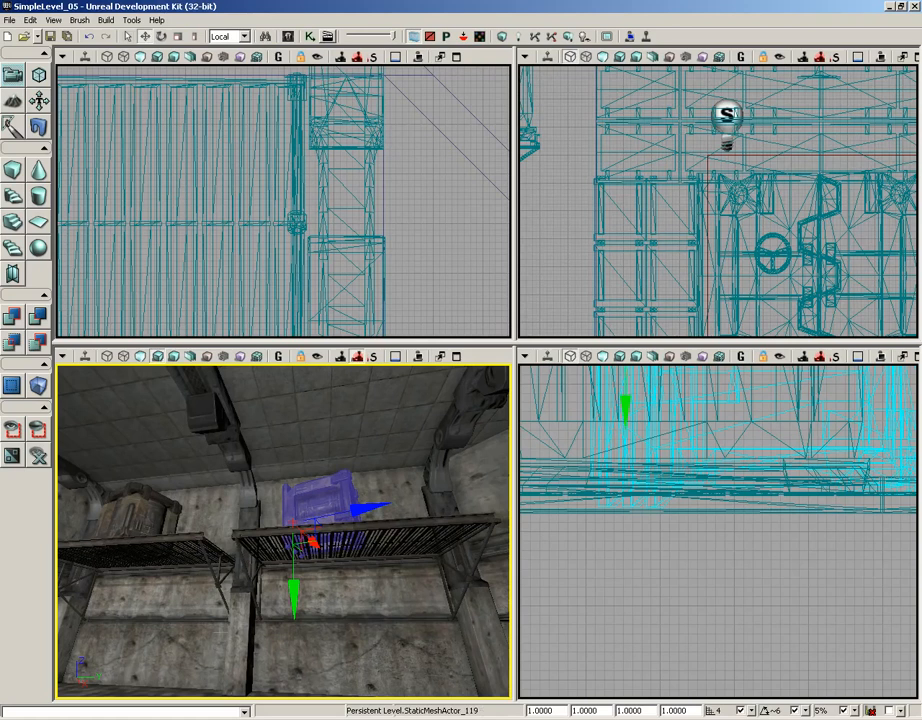
{"action": "left_click_drag", "start_coordinate": [218, 632], "coordinate": [165, 628]}
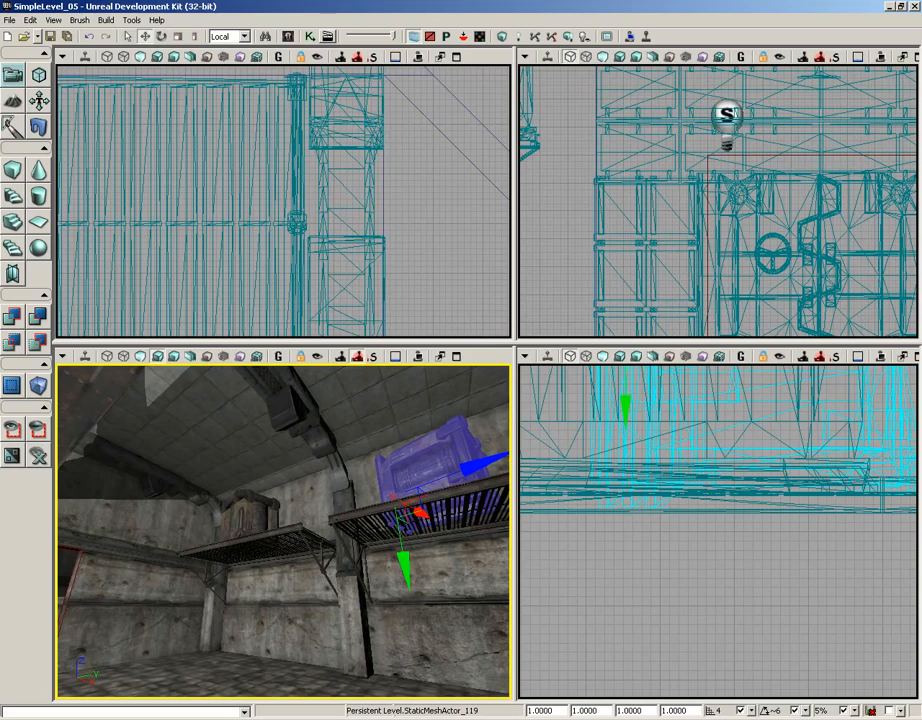
{"action": "left_click_drag", "start_coordinate": [165, 628], "coordinate": [50, 620]}
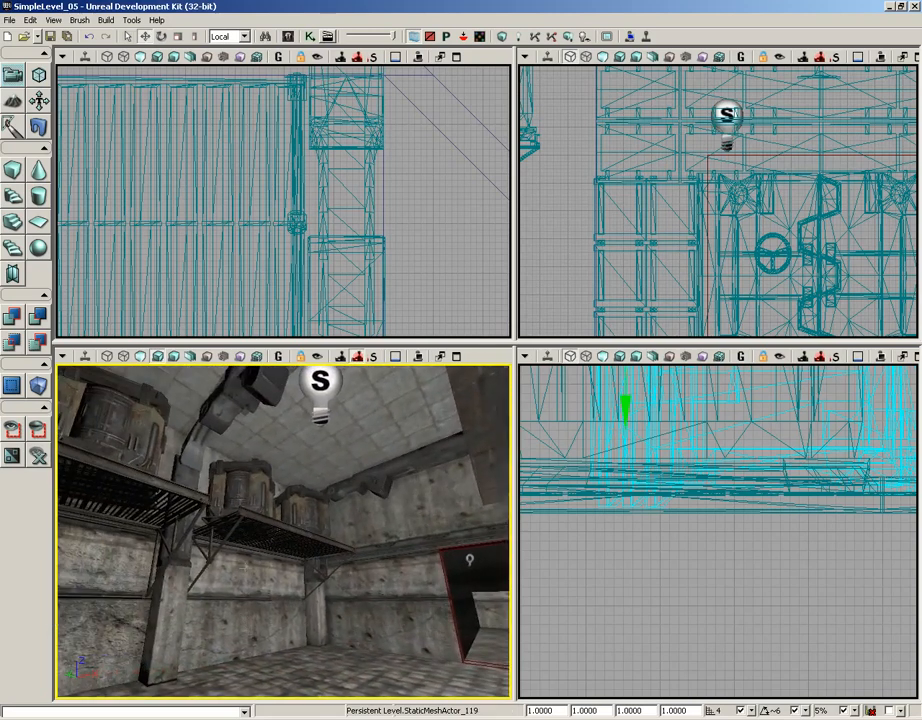